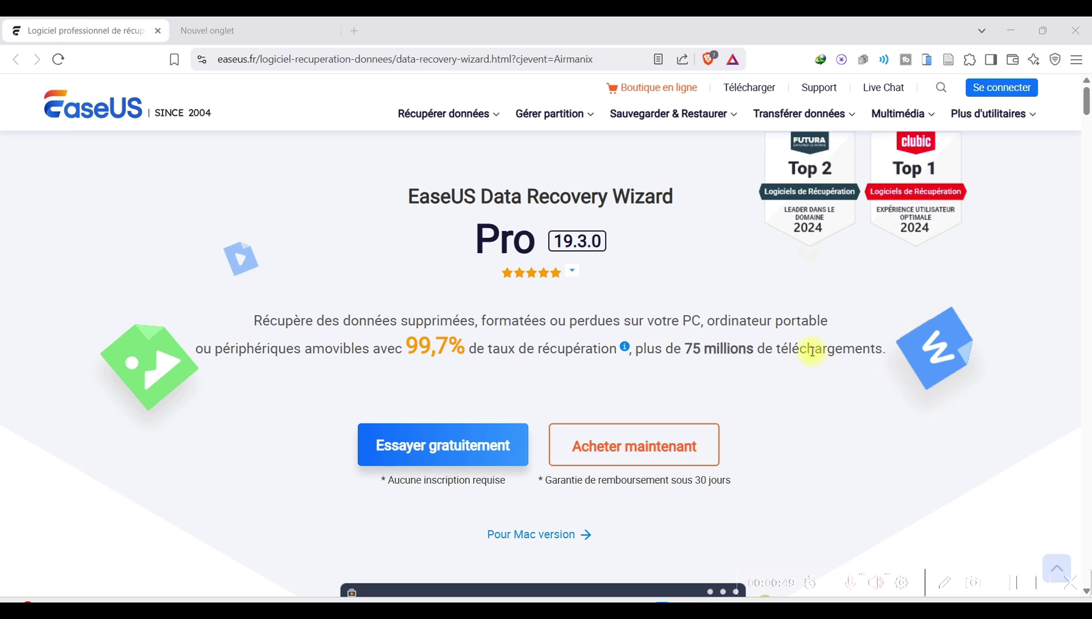
Review the EaseUS Data Recovery Wizard Pro page, covering its recovery scenarios, scan modes, file preview and remote assistance.
left_click_drag(523, 323, 558, 324)
left_click(511, 320)
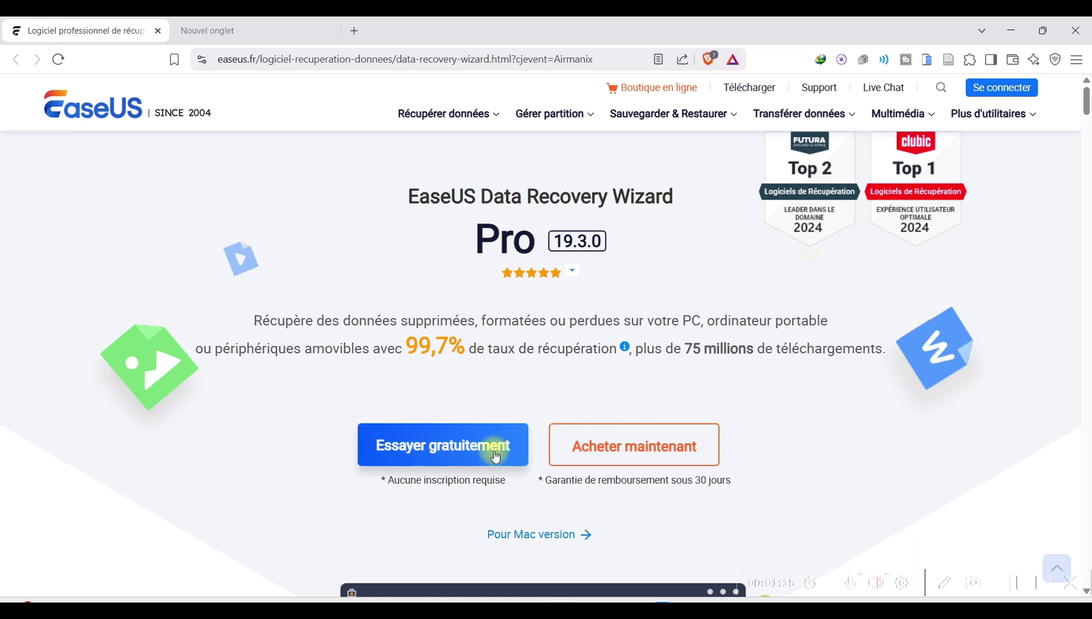
mouse_move(619, 352)
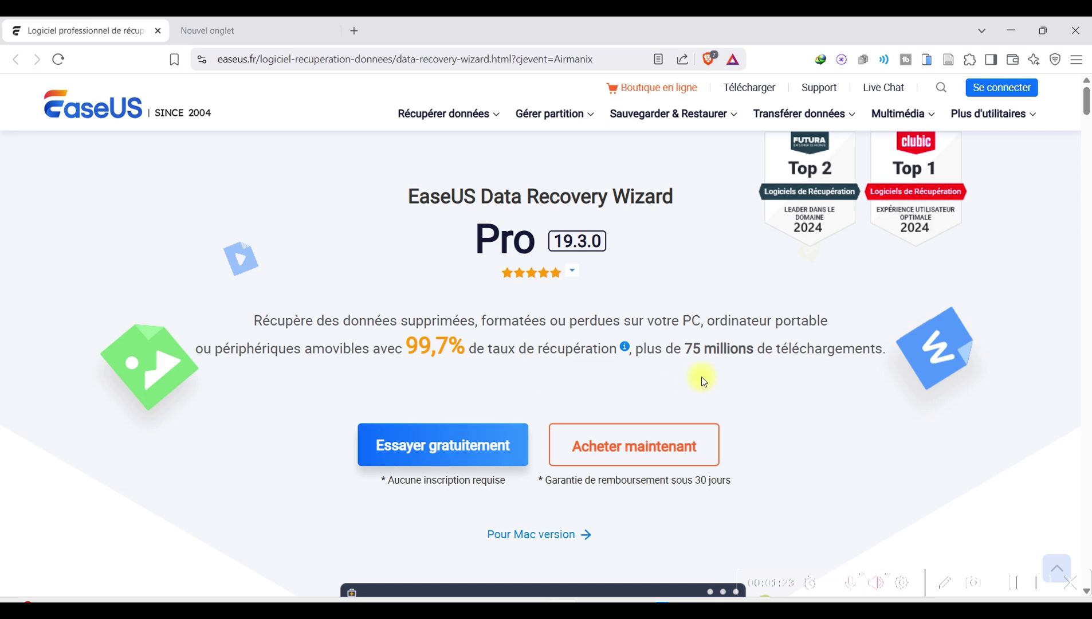
scroll(767, 412, "down", 2)
scroll(769, 417, "down", 1)
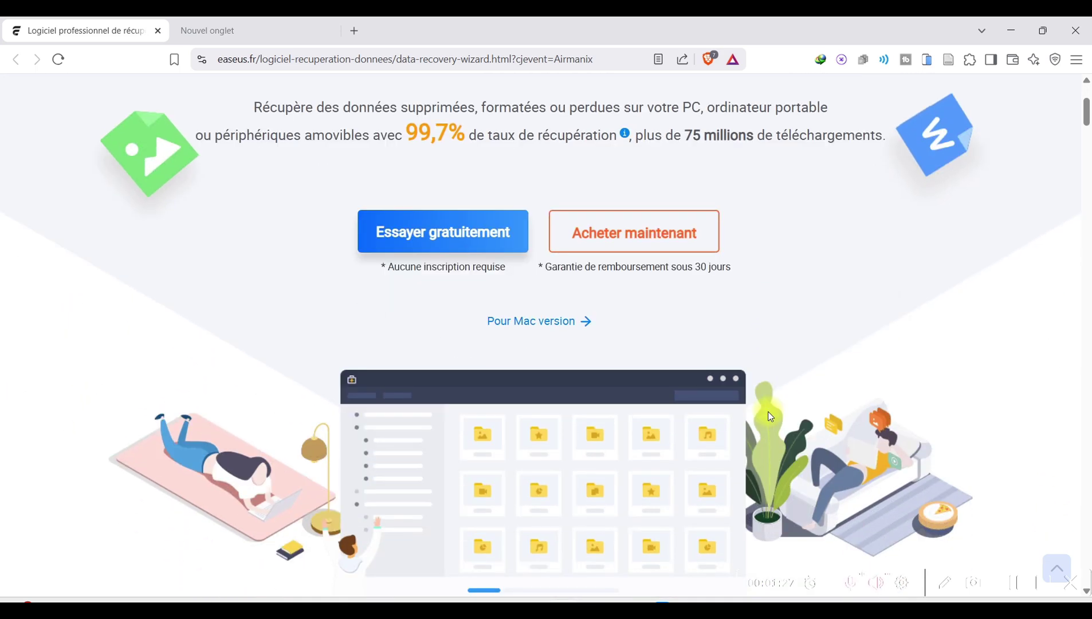
scroll(770, 416, "down", 1)
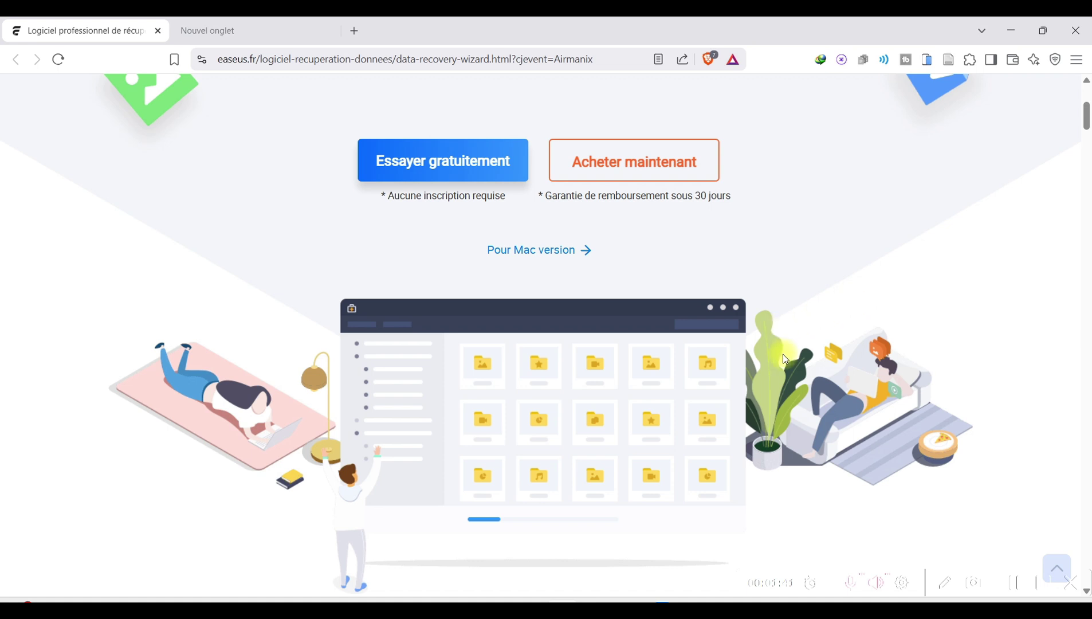
scroll(781, 404, "down", 3)
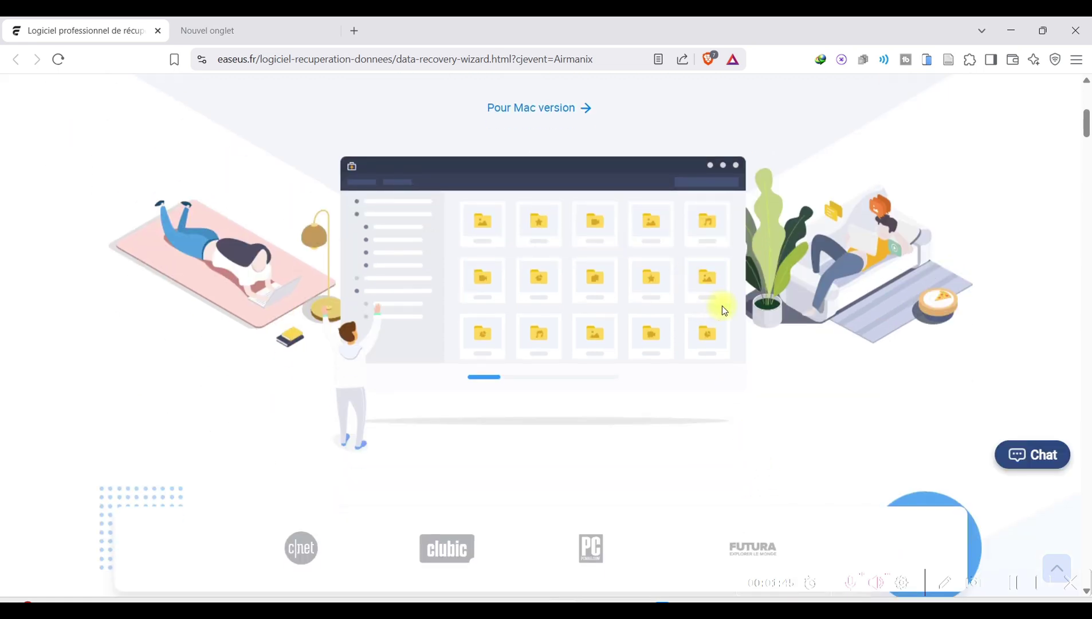
scroll(723, 308, "down", 10)
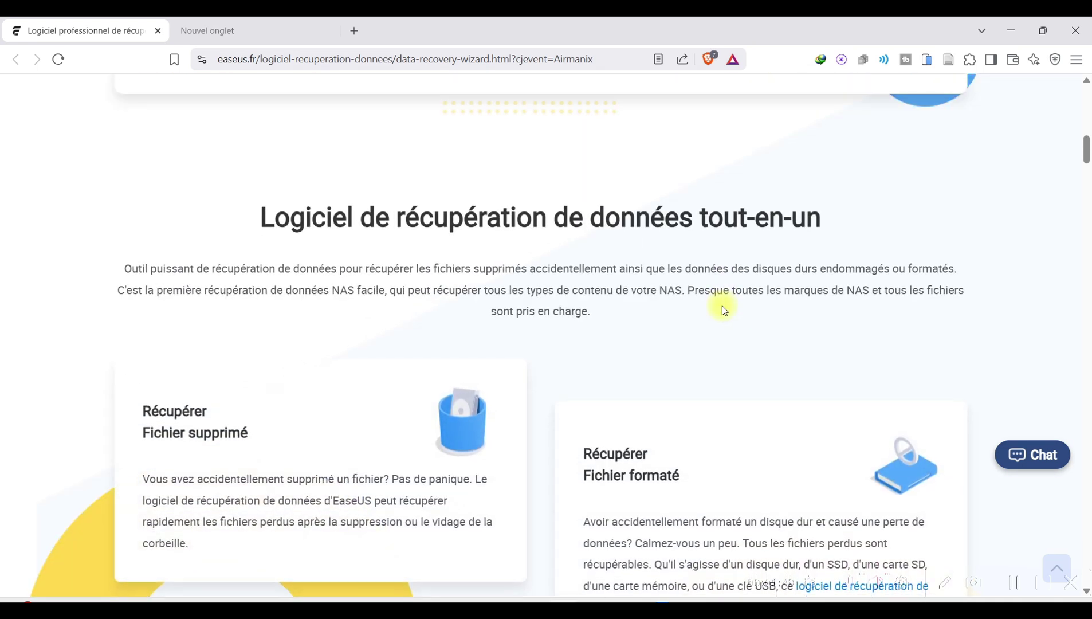
scroll(722, 306, "down", 1)
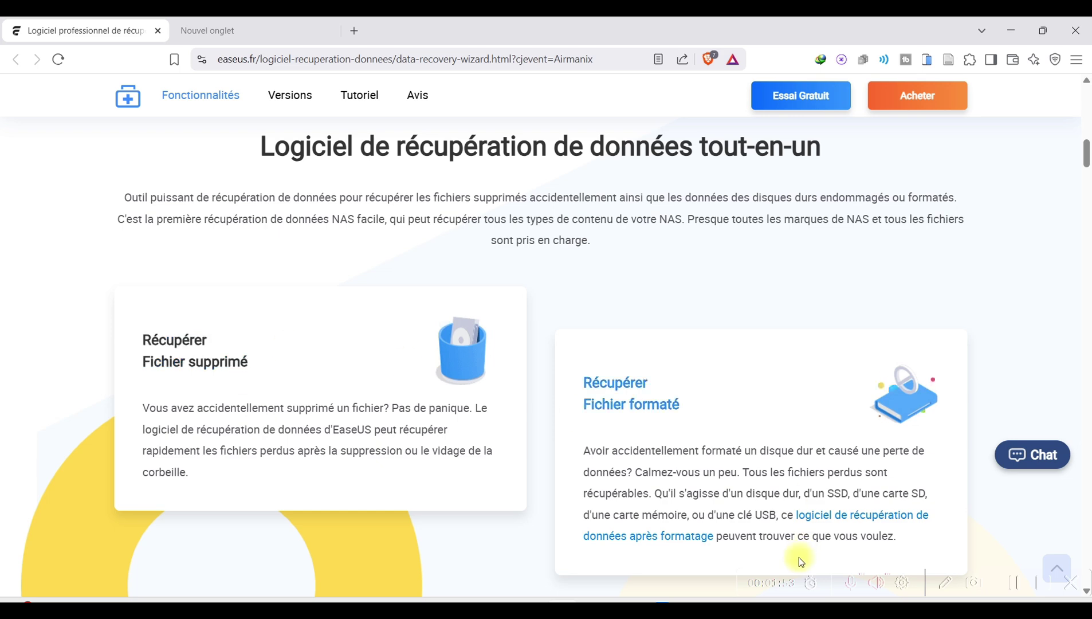
scroll(704, 417, "down", 5)
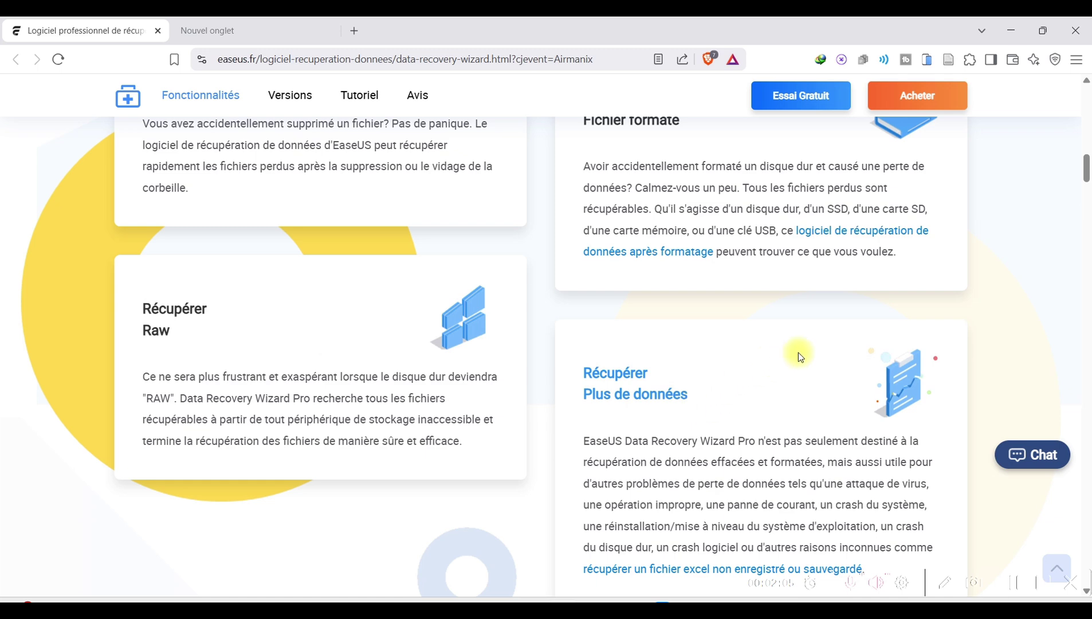
scroll(829, 430, "down", 2)
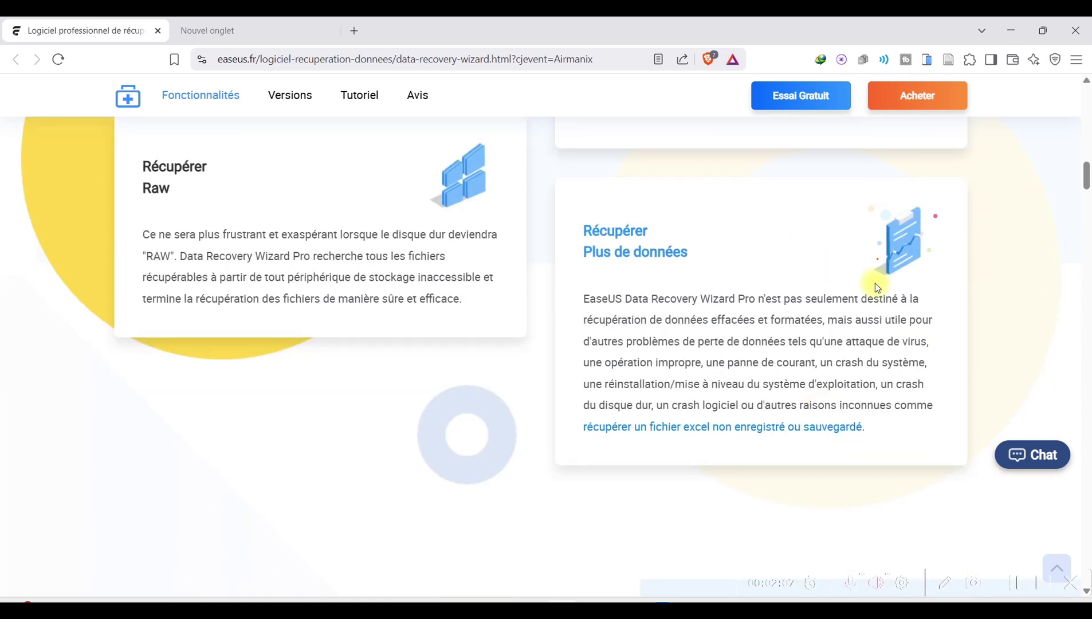
scroll(902, 301, "down", 6)
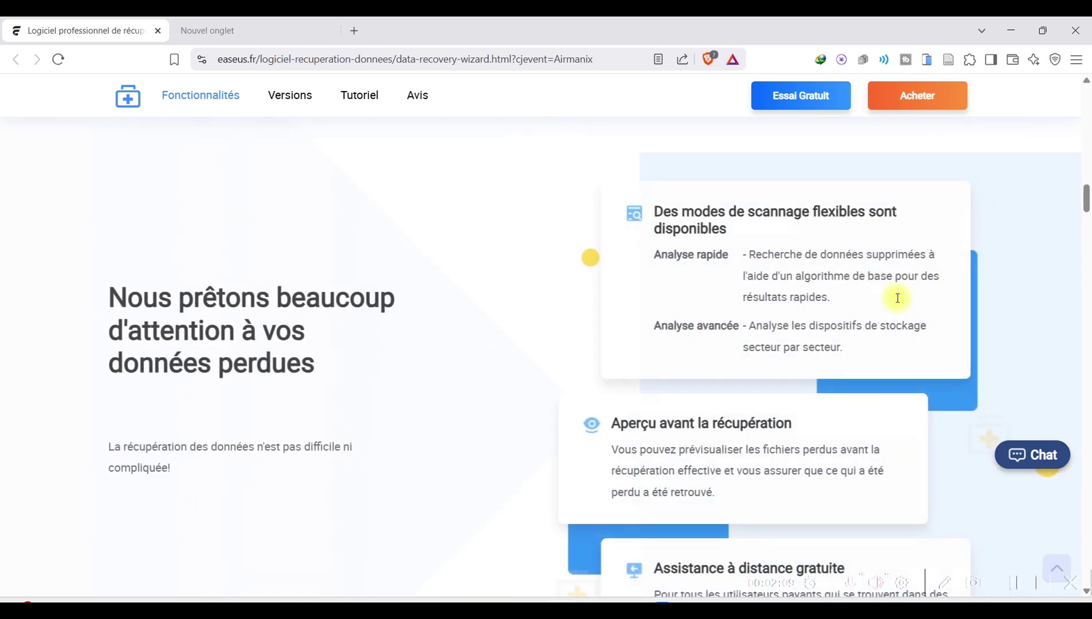
scroll(897, 298, "down", 3)
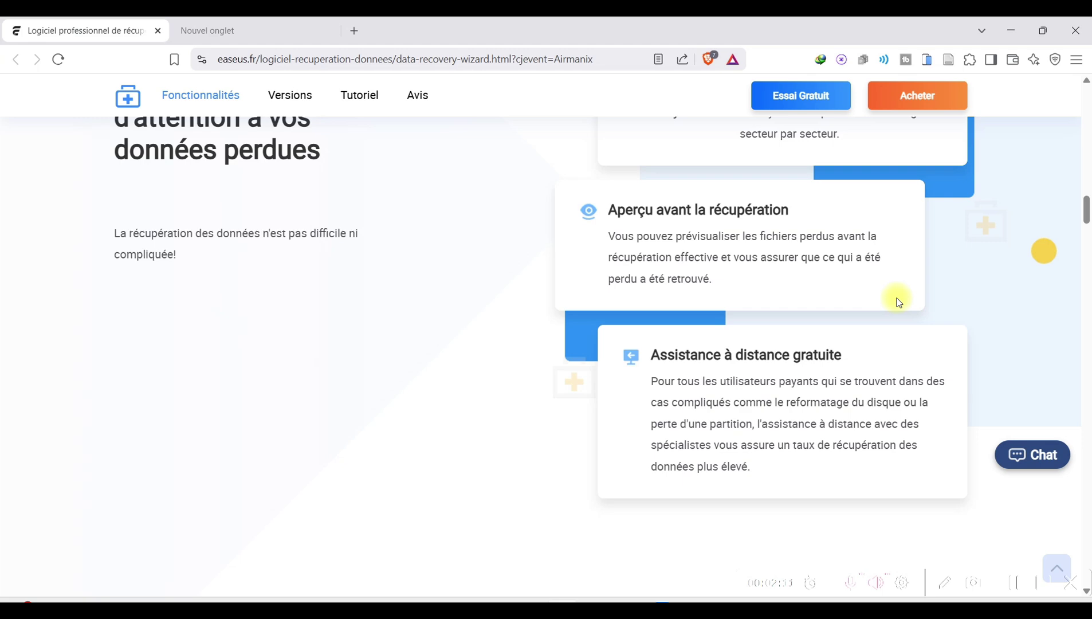
scroll(897, 298, "up", 10)
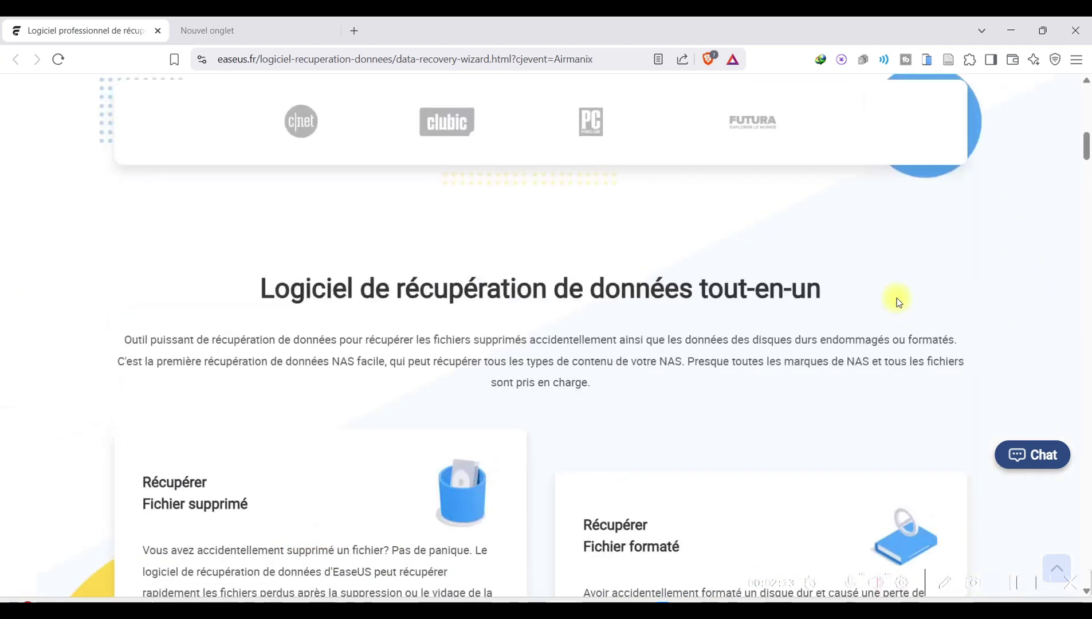
scroll(897, 298, "up", 10)
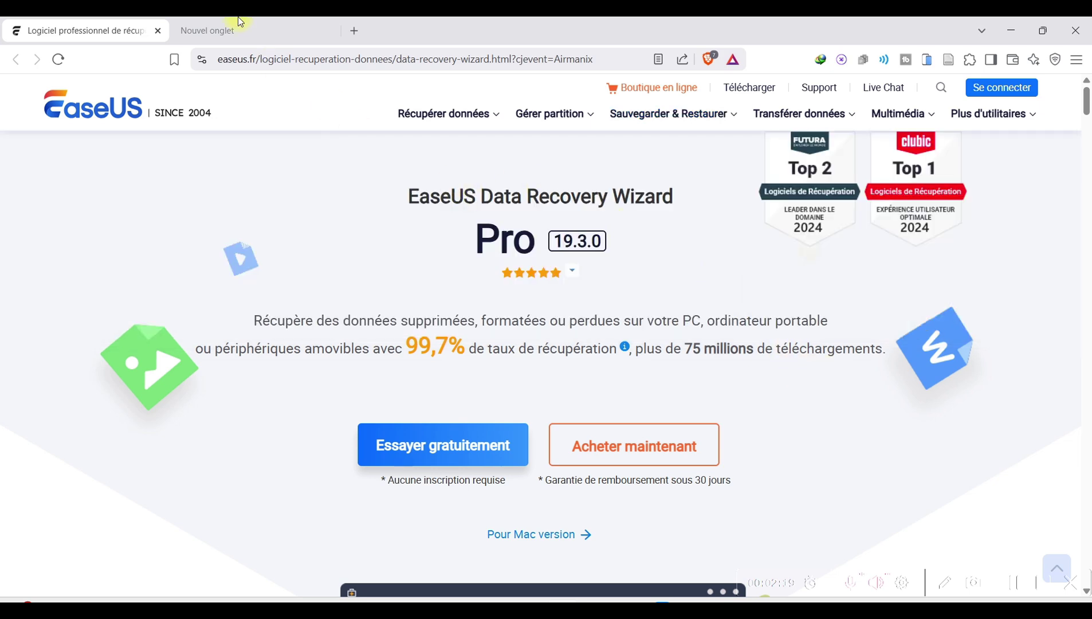
Download the Data Recovery Wizard trial installer from the down.easeus.com/product/drw_trial link in the empty browser tab, using the Programmes category.
left_click(270, 26)
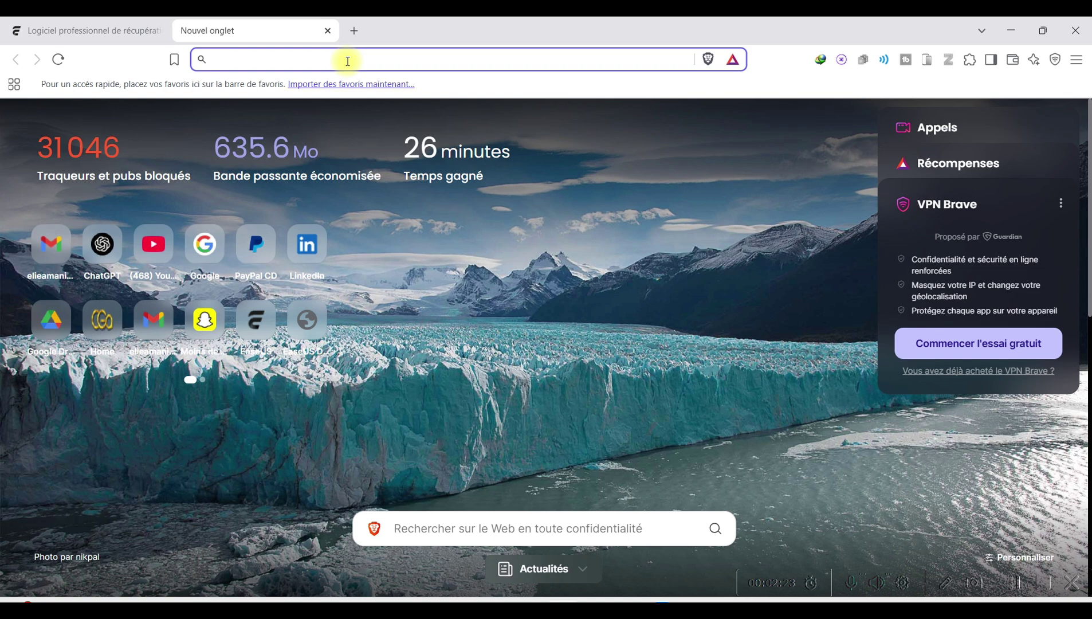
type("https://down.easeus.com/product/drw_trial?ref=https%3A%2F%2Fwww.easeus.fr%2Flogiciel-recuperation-donnees%2Fdata-recovery-wizard.html%3Fcjevent%3DAirmanix&gclid=Airmanix&gclid_type=cjevent")
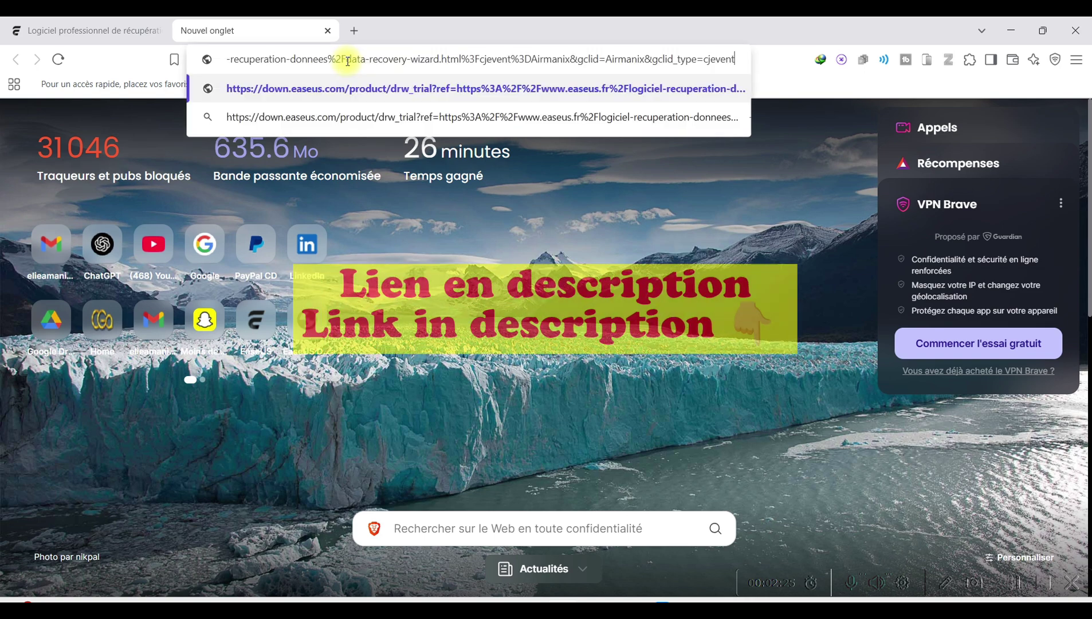
key("Return")
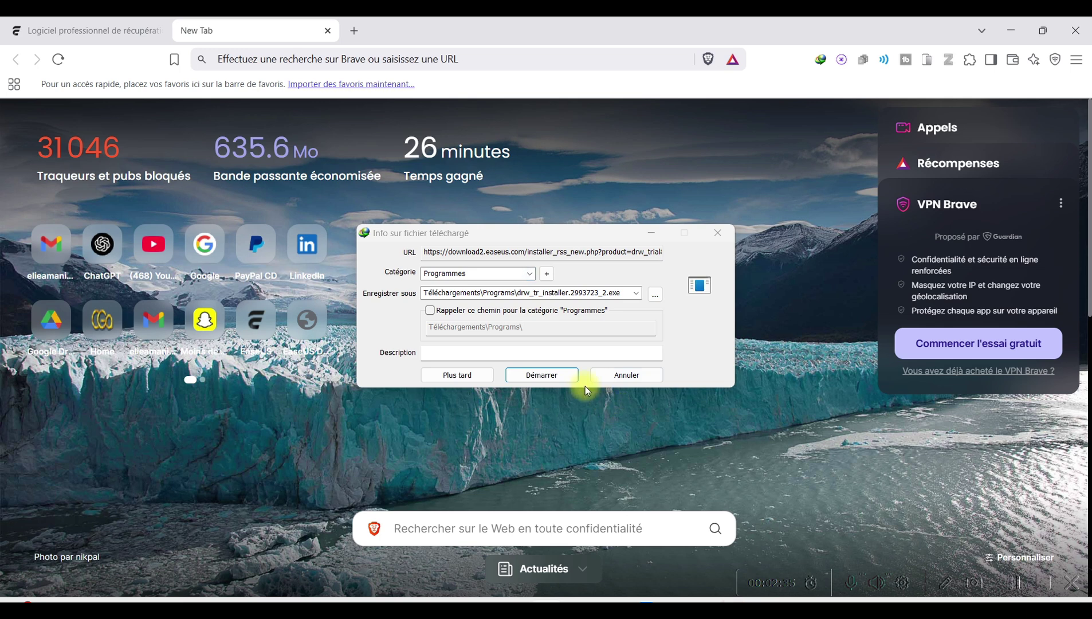
left_click(561, 375)
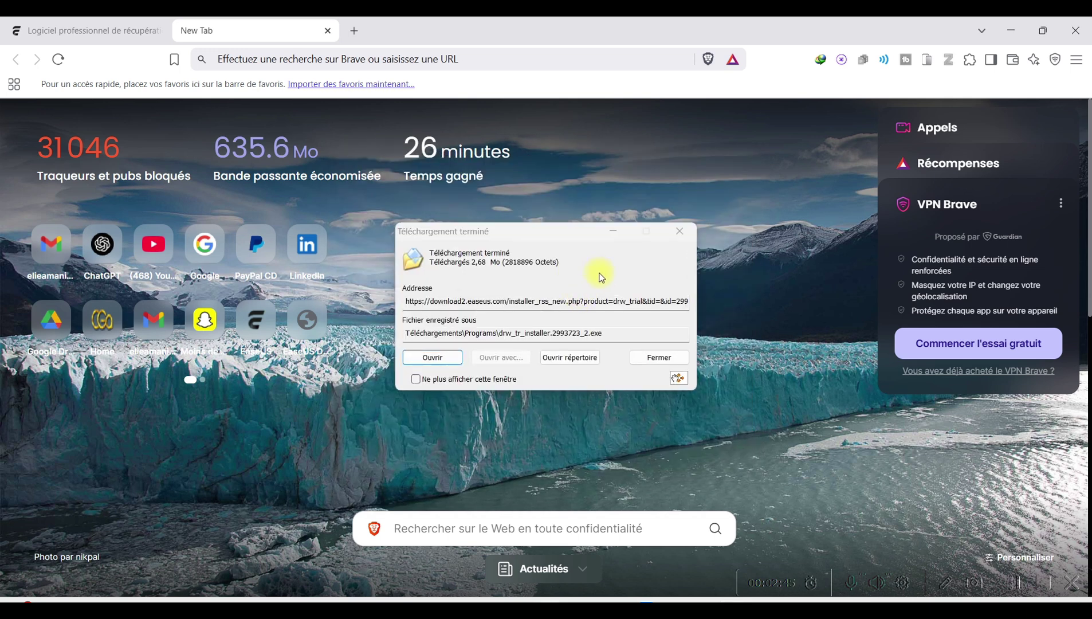
Launch the downloaded installer and install EaseUS Data Recovery Wizard with the default installation settings.
left_click(444, 358)
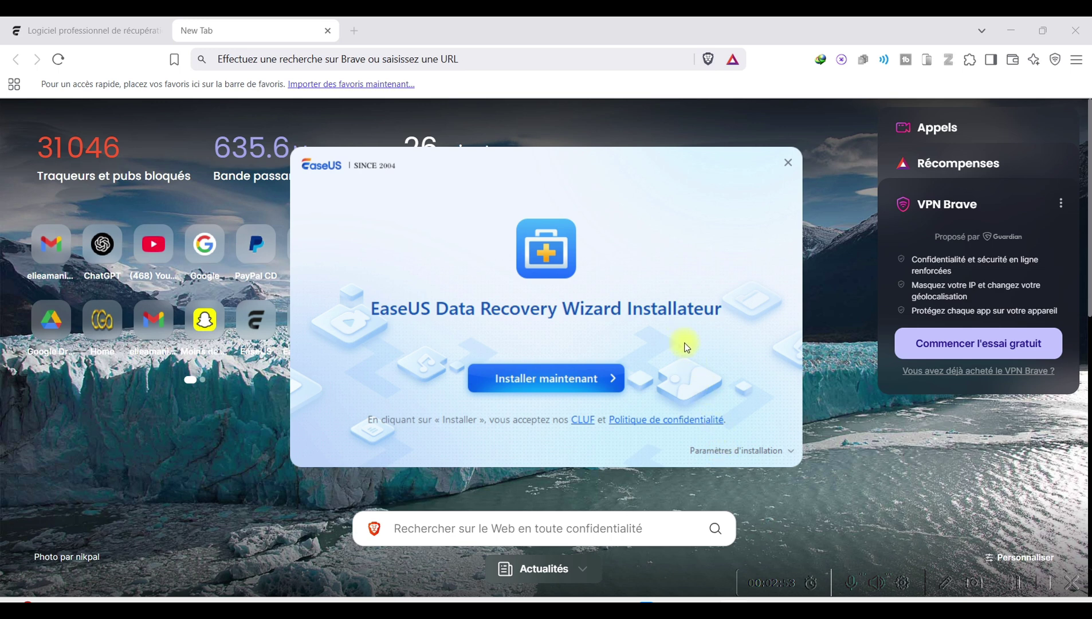
left_click(572, 380)
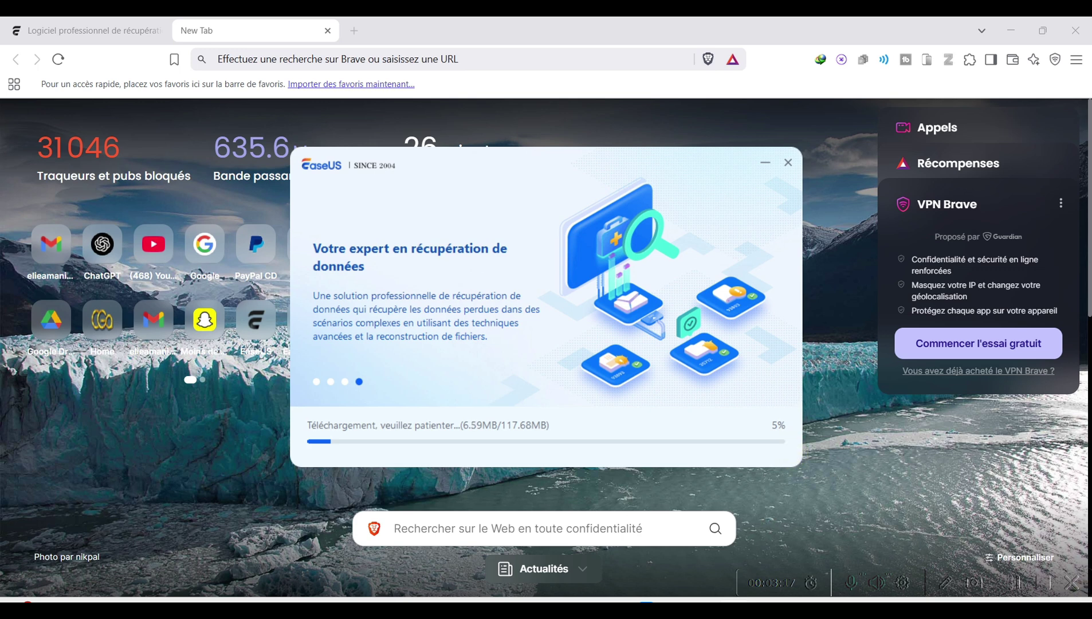
left_click(1013, 585)
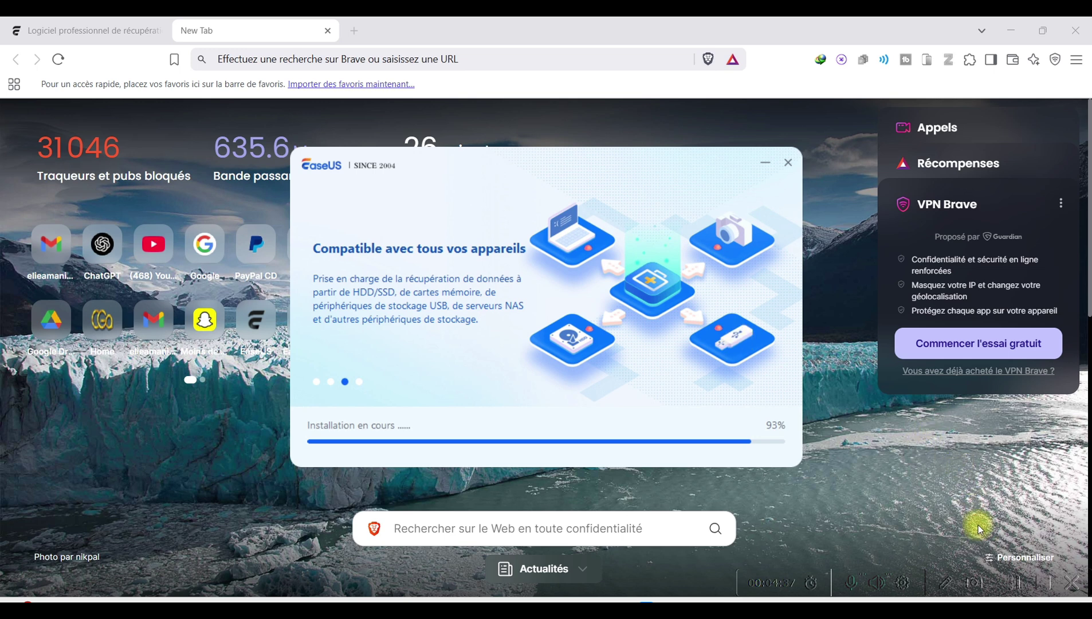
left_click(1021, 582)
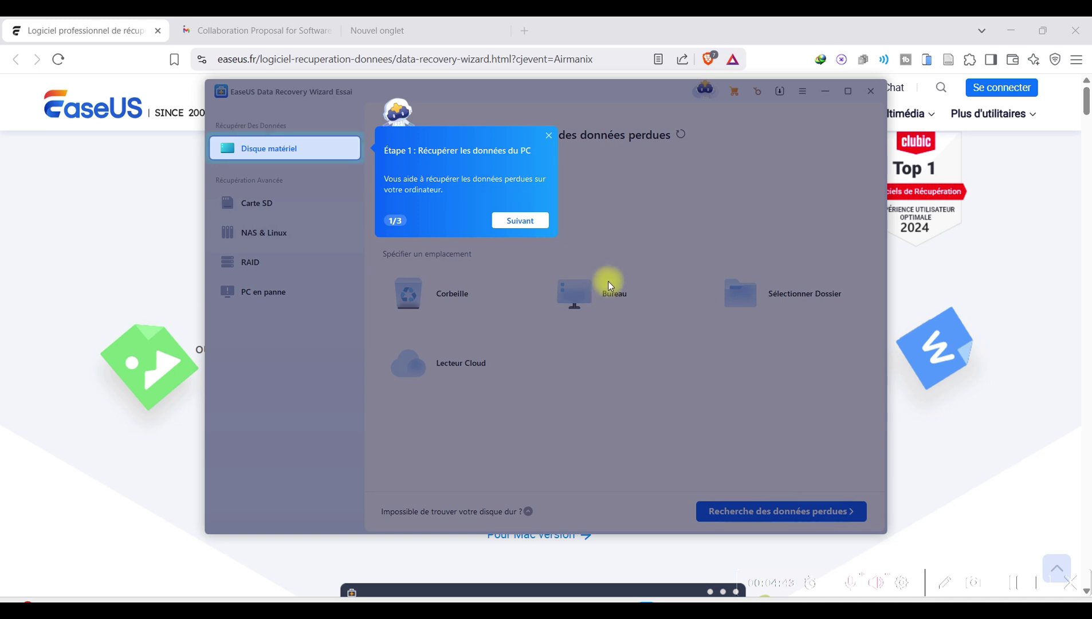
Go through the three-part introductory tour of EaseUS Data Recovery Wizard and close it.
left_click(528, 224)
left_click(691, 261)
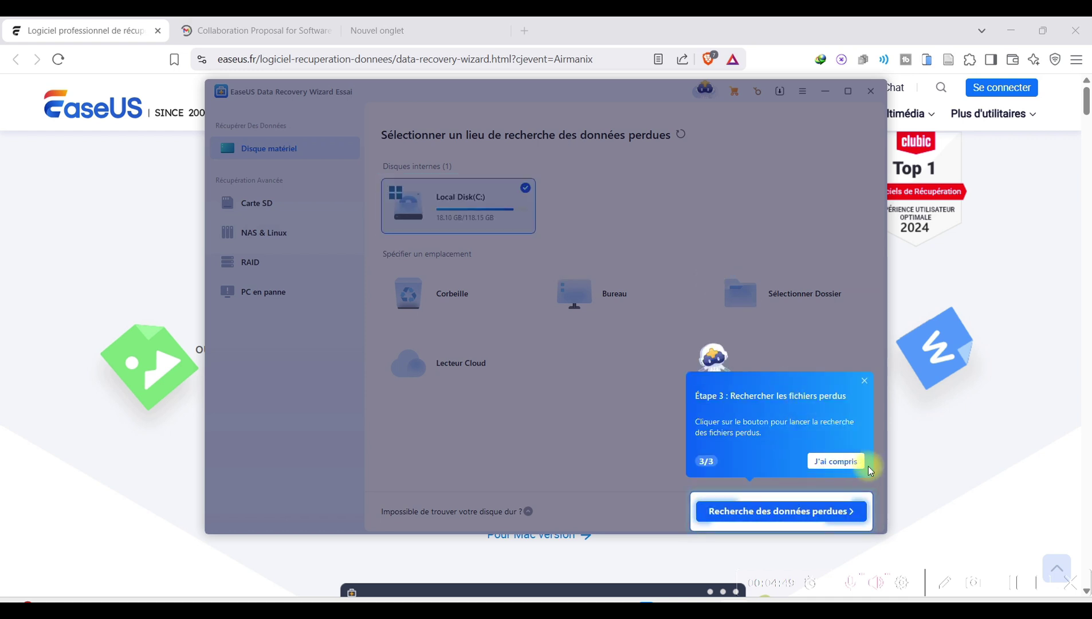
left_click(856, 465)
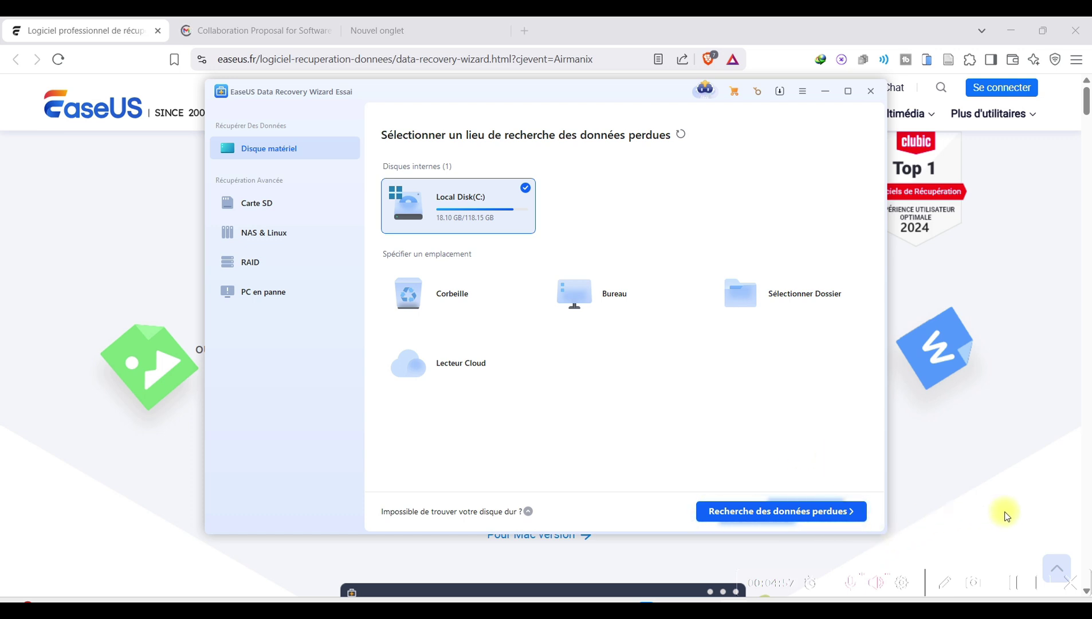
left_click(1015, 582)
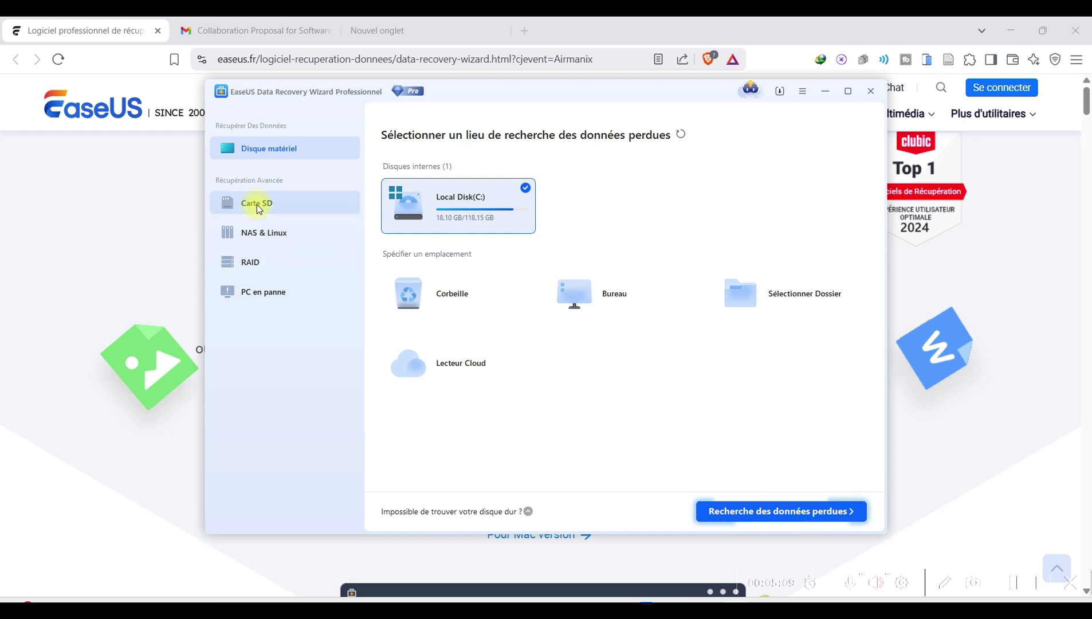
Scan the SD card AIRMANIX (D:) for lost data and dismiss the scan tour and the recovered-partitions notice.
left_click(304, 216)
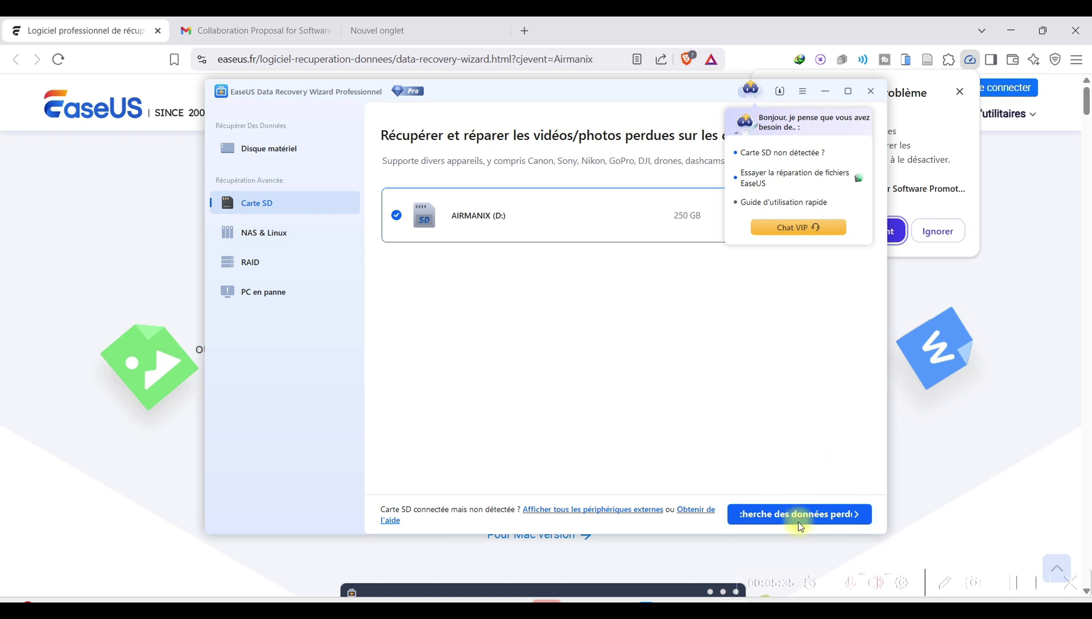
left_click(842, 519)
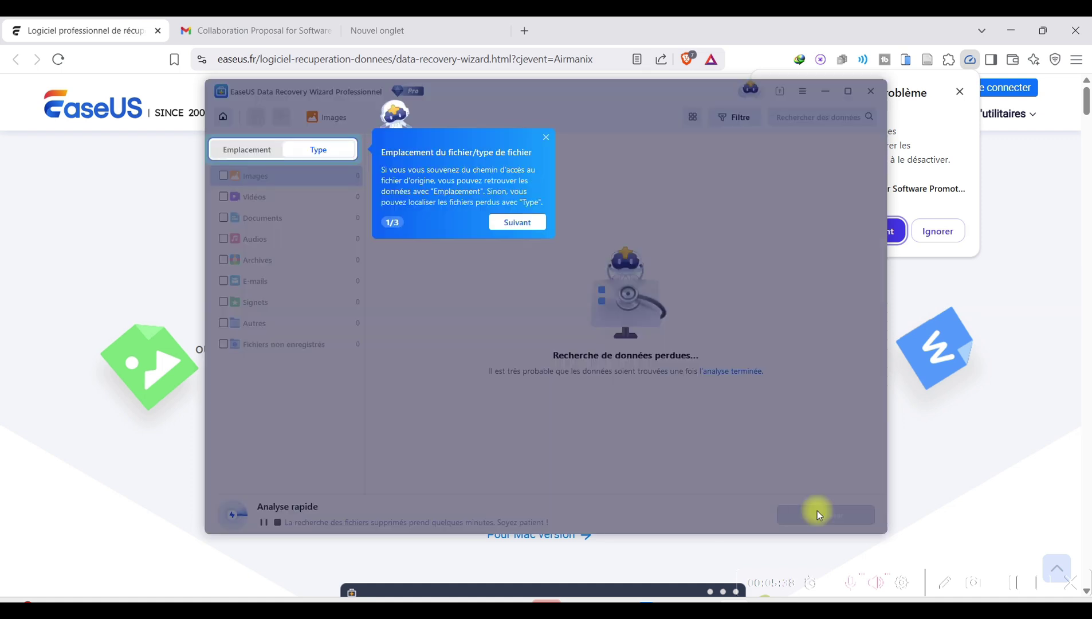
left_click(517, 222)
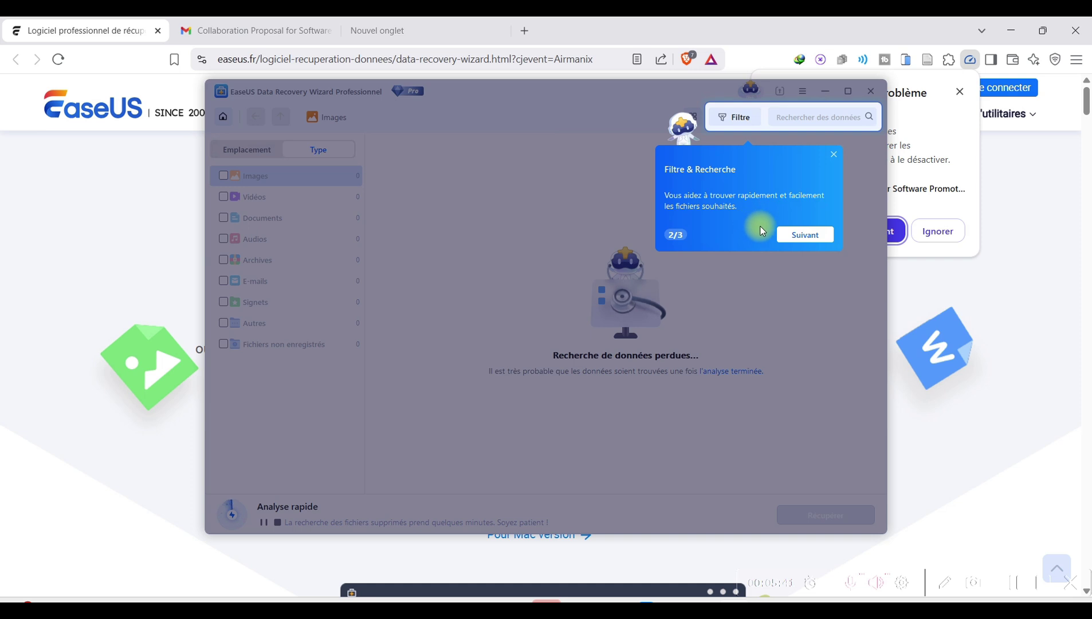
left_click(790, 232)
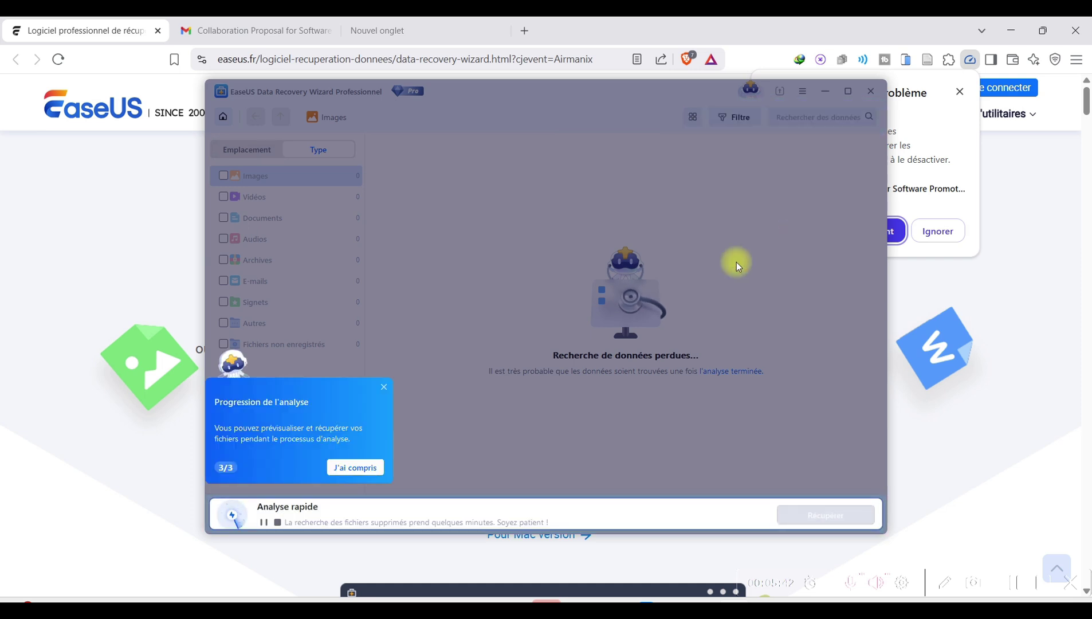
left_click(358, 466)
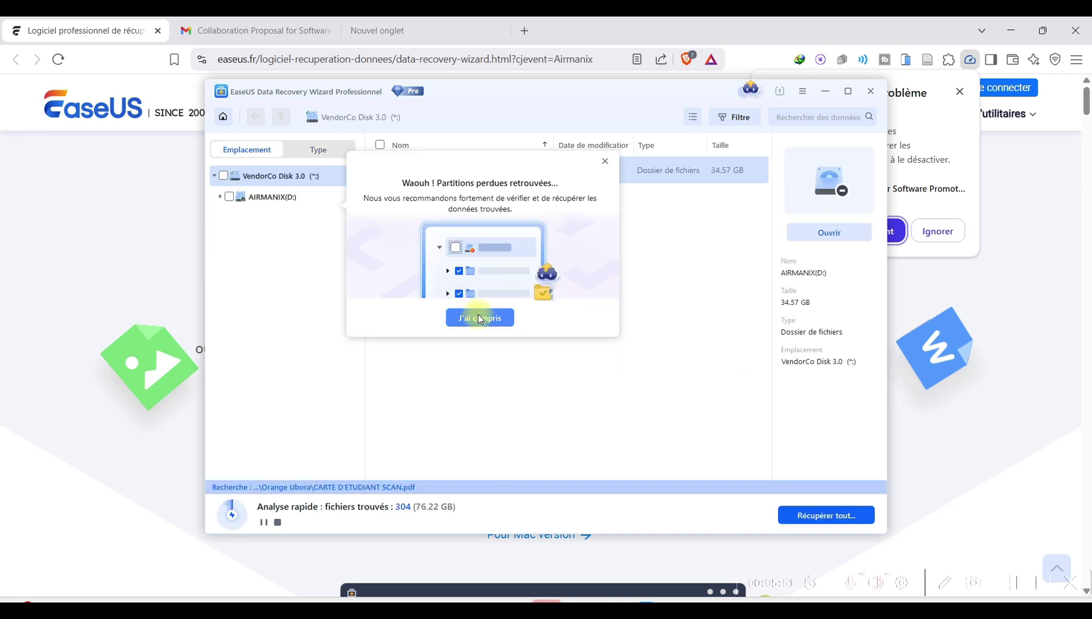
left_click(479, 317)
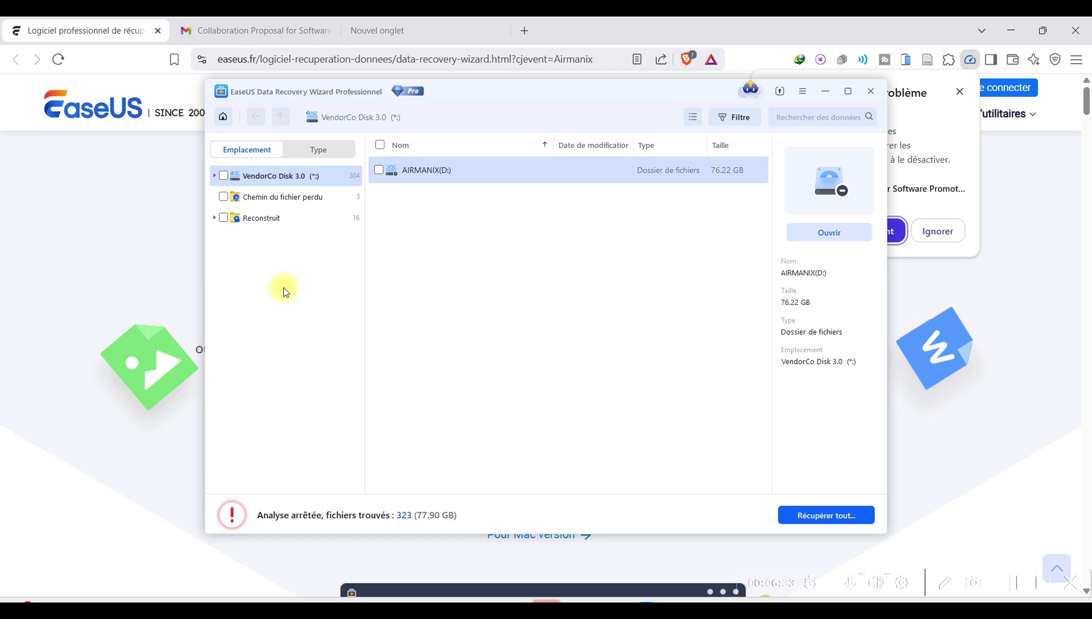
left_click(307, 228)
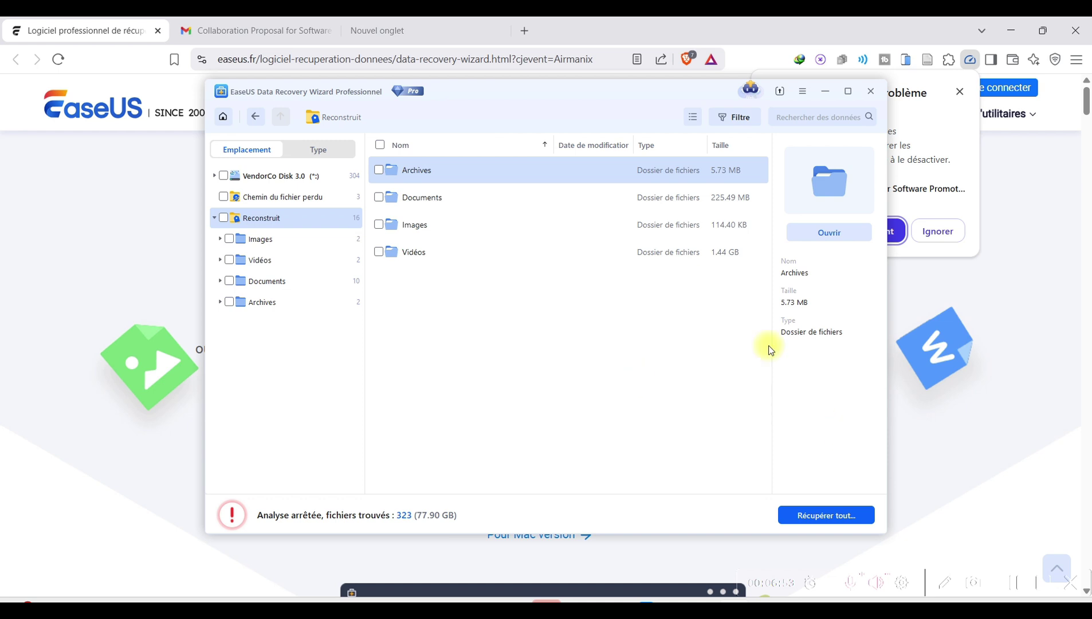
double_click(480, 198)
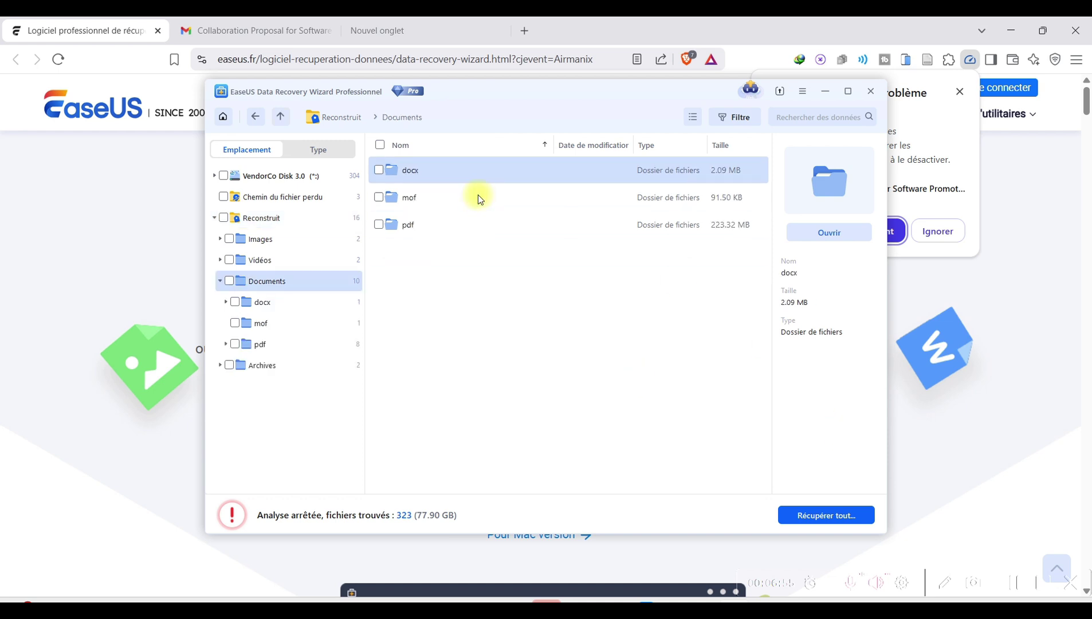
double_click(427, 168)
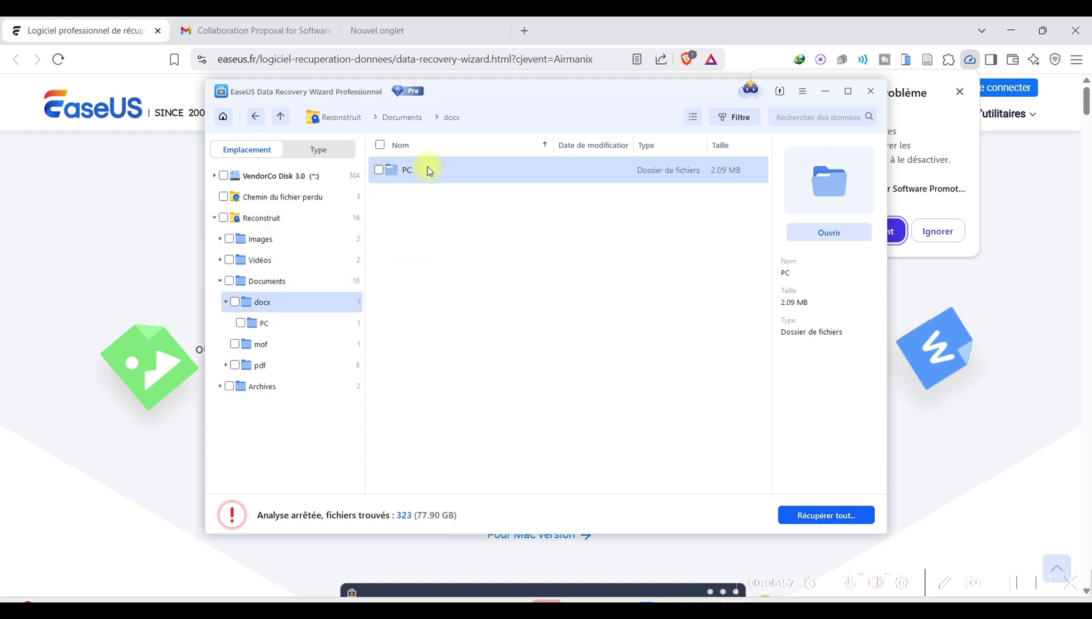
double_click(428, 168)
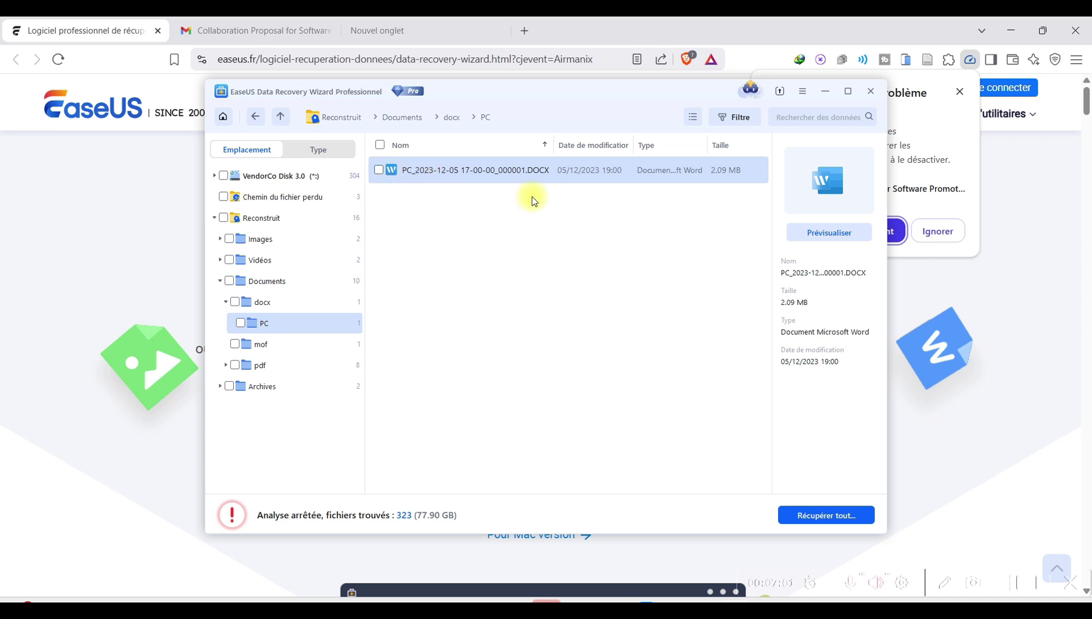
left_click(378, 170)
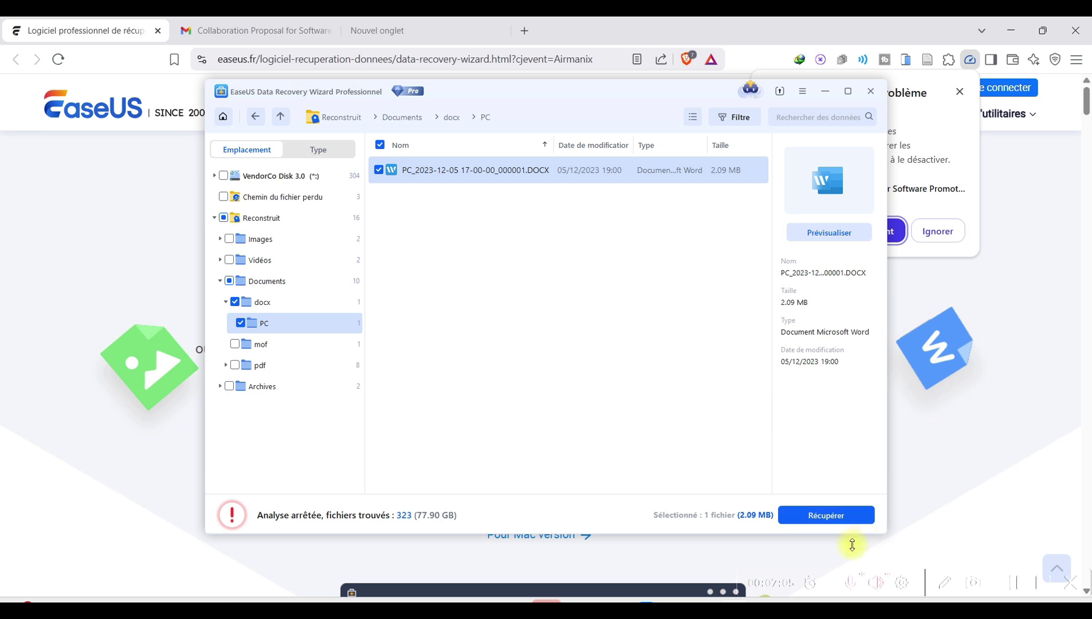
Recover the selected Word document to Local Disk (C:) and open the folder of recovered files.
left_click(826, 515)
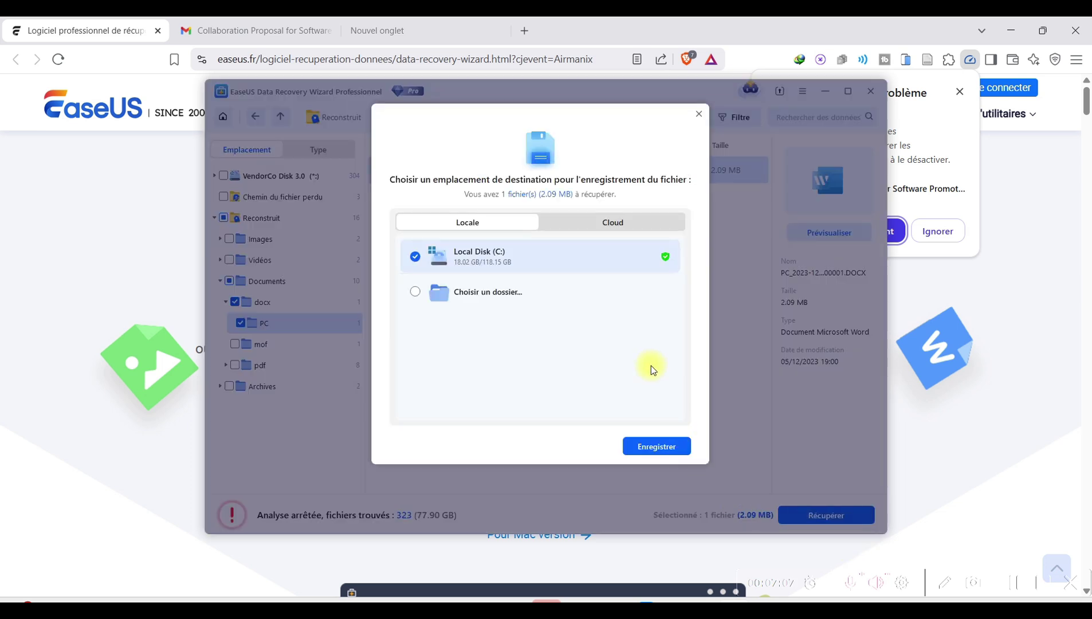
left_click(660, 445)
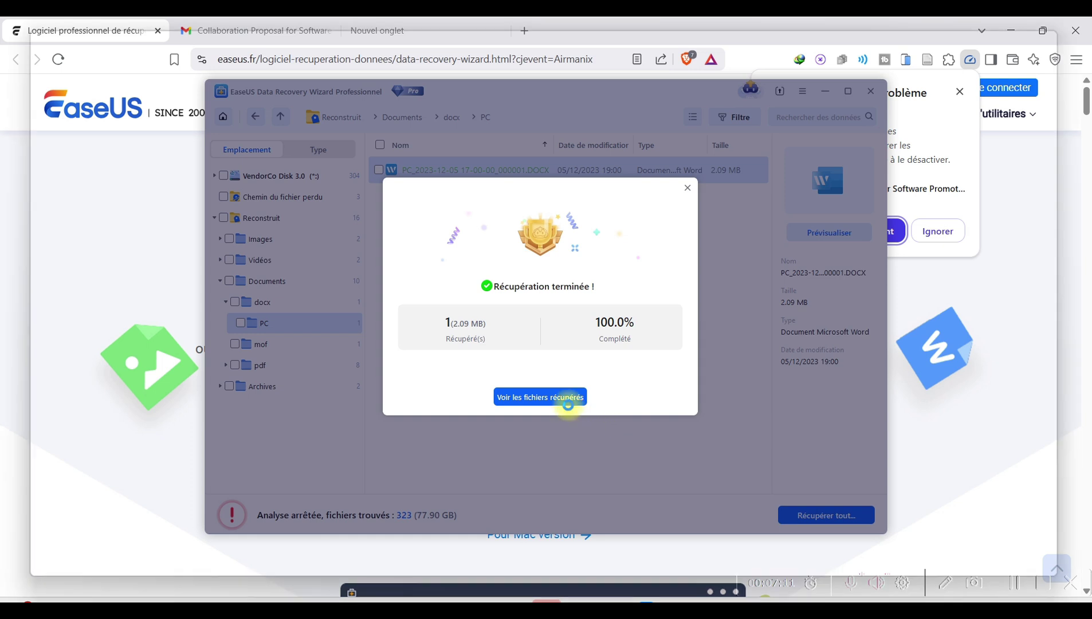
left_click(572, 396)
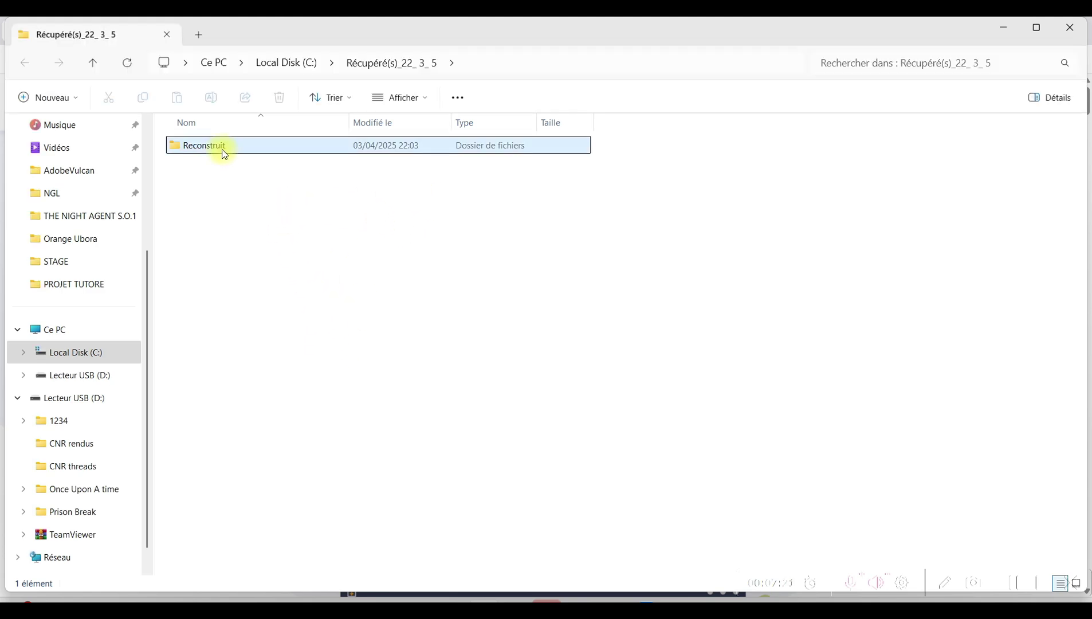
left_click(204, 145)
double_click(204, 145)
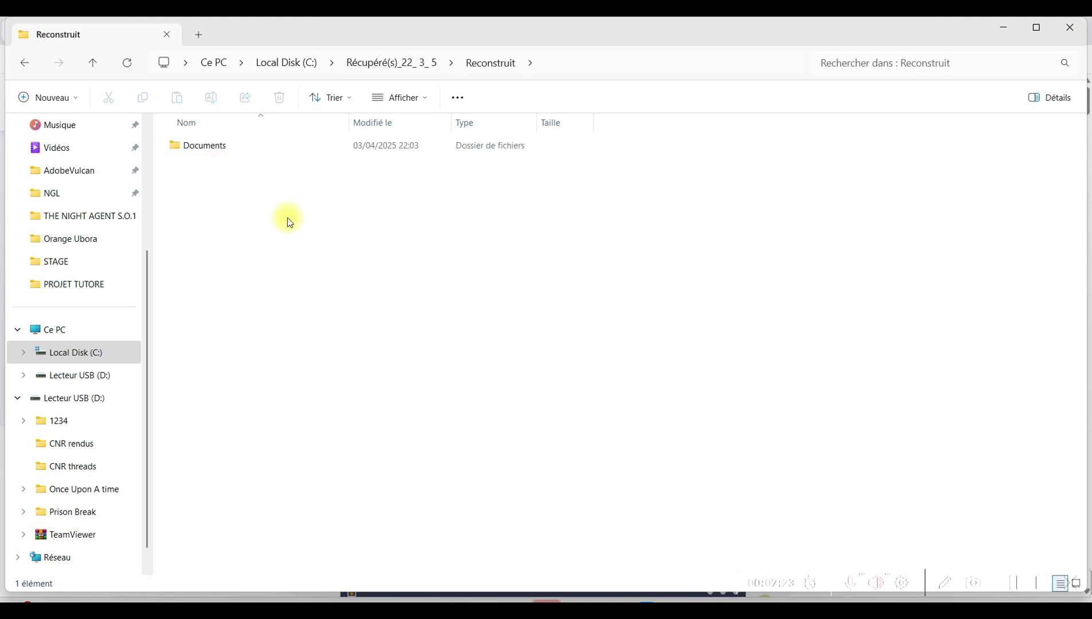
double_click(238, 148)
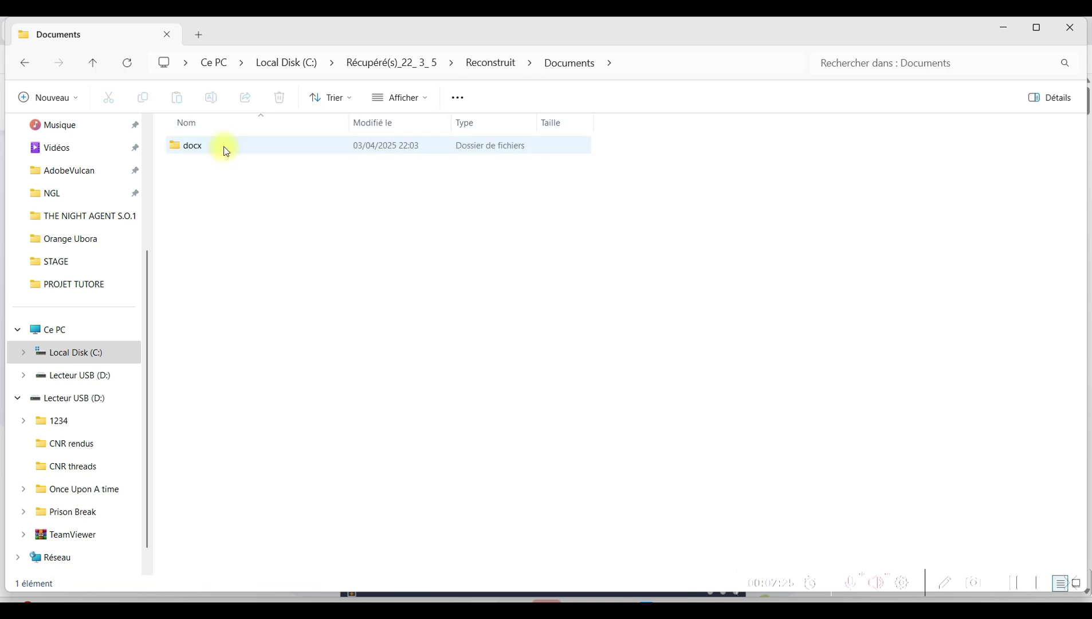
left_click(225, 147)
double_click(226, 147)
left_click(225, 148)
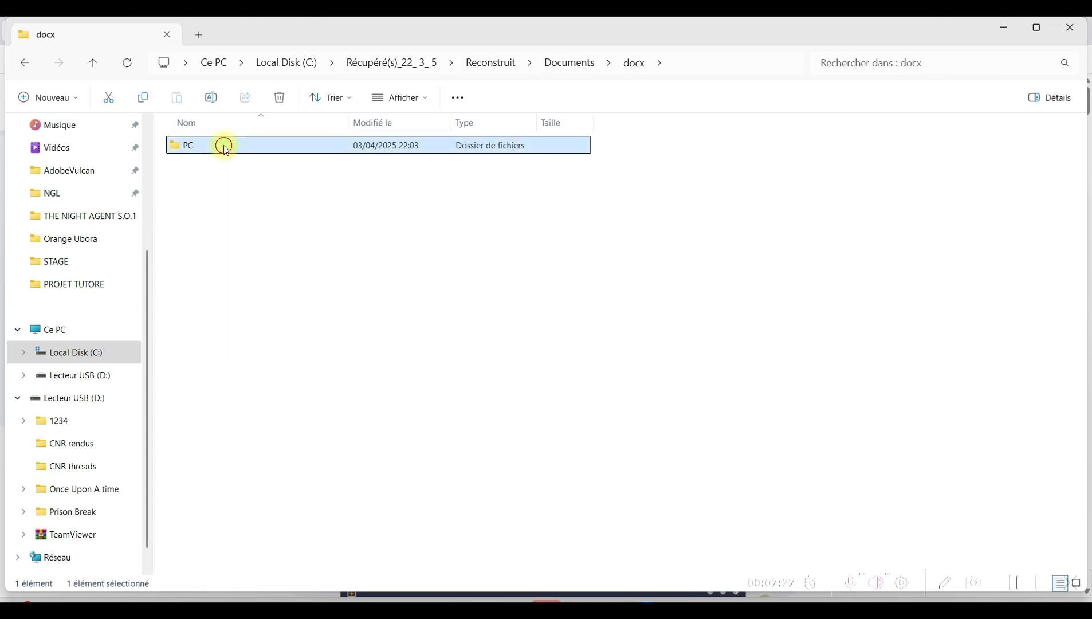
double_click(226, 148)
left_click(225, 147)
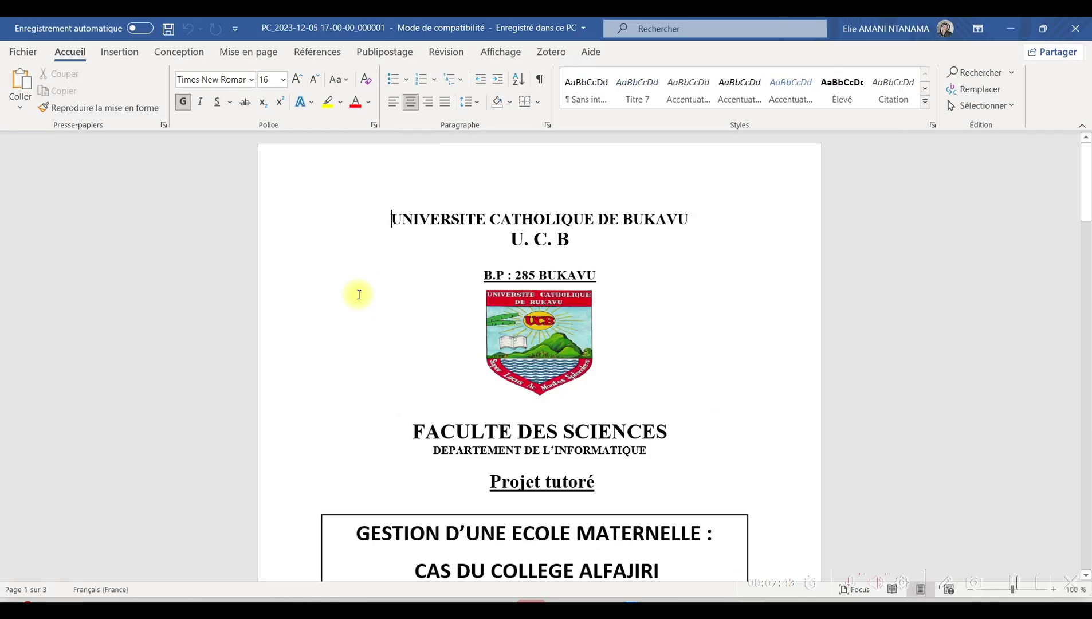
Look through the recovered document's pages, and close it along with its folder window and the recovery-finished notice.
scroll(401, 298, "down", 3)
scroll(478, 355, "down", 9)
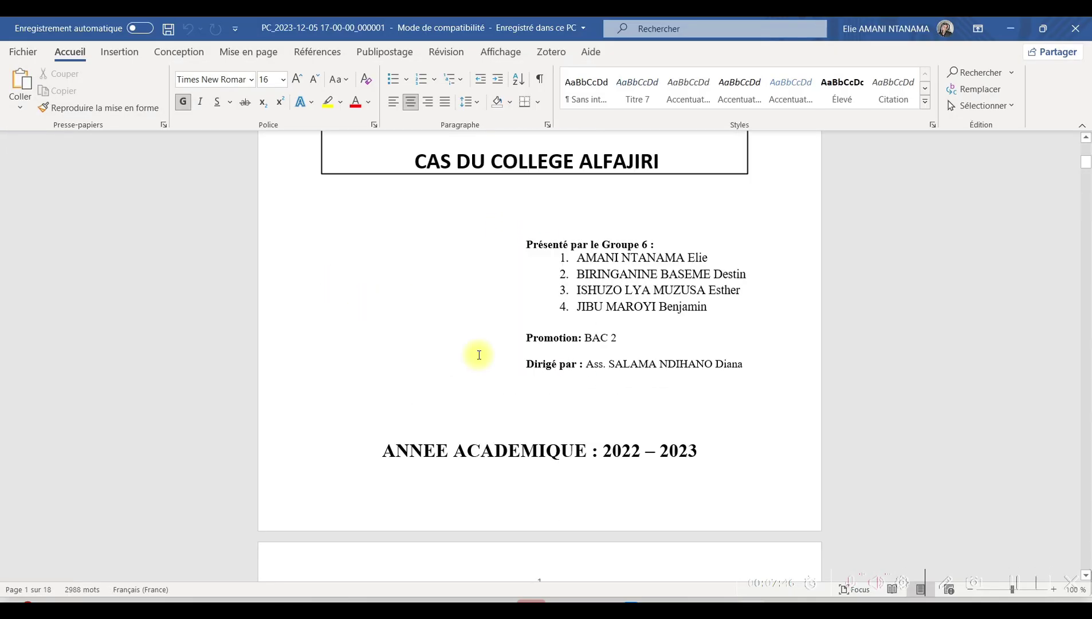
scroll(520, 314, "down", 12)
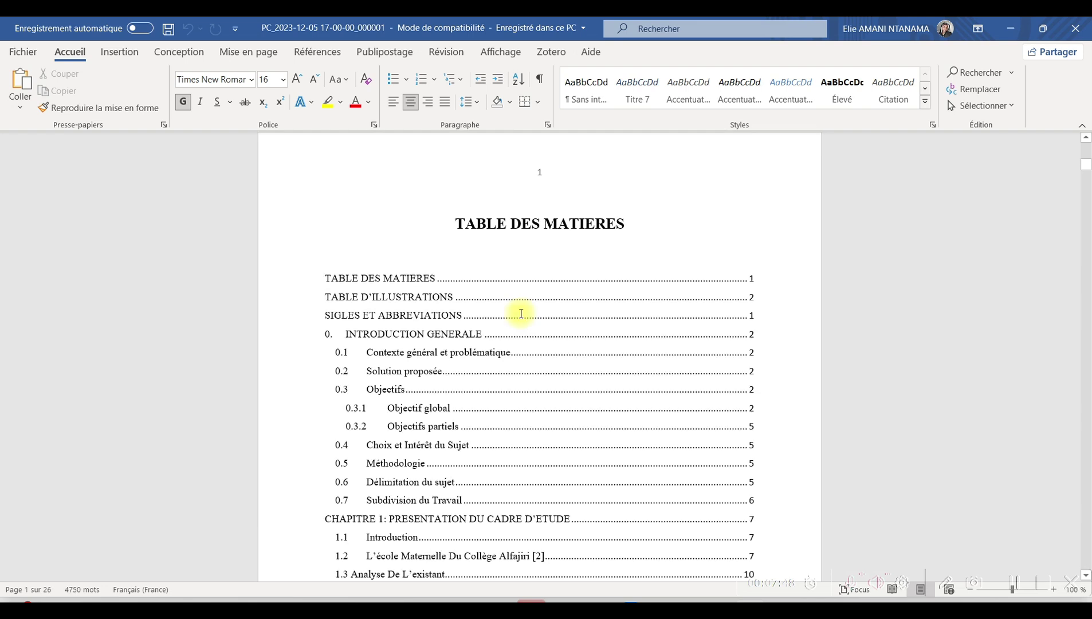
scroll(521, 314, "down", 20)
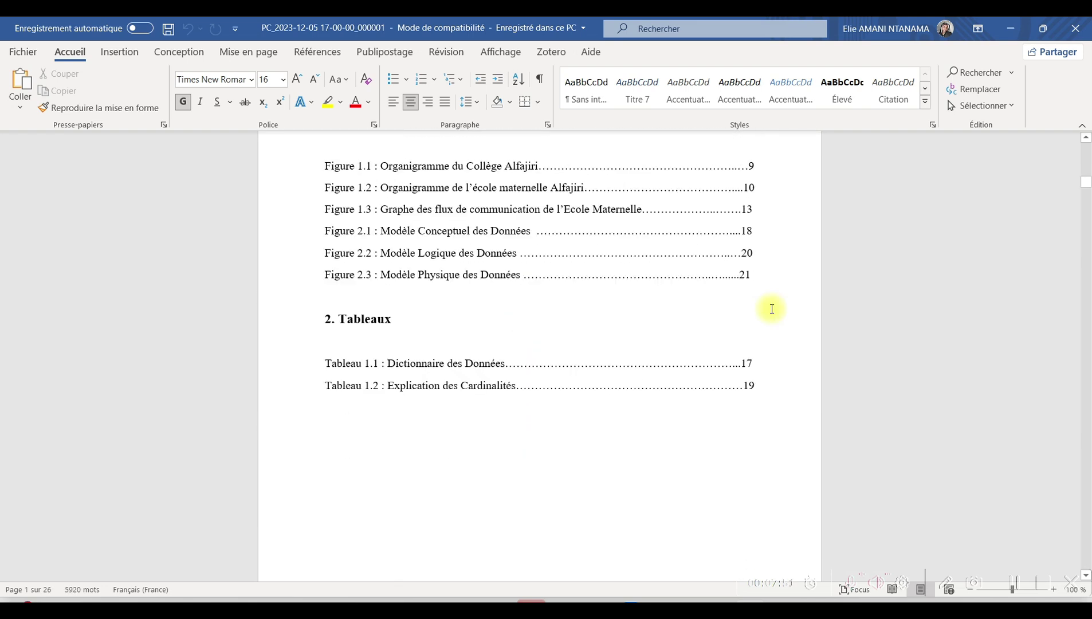
left_click(1085, 29)
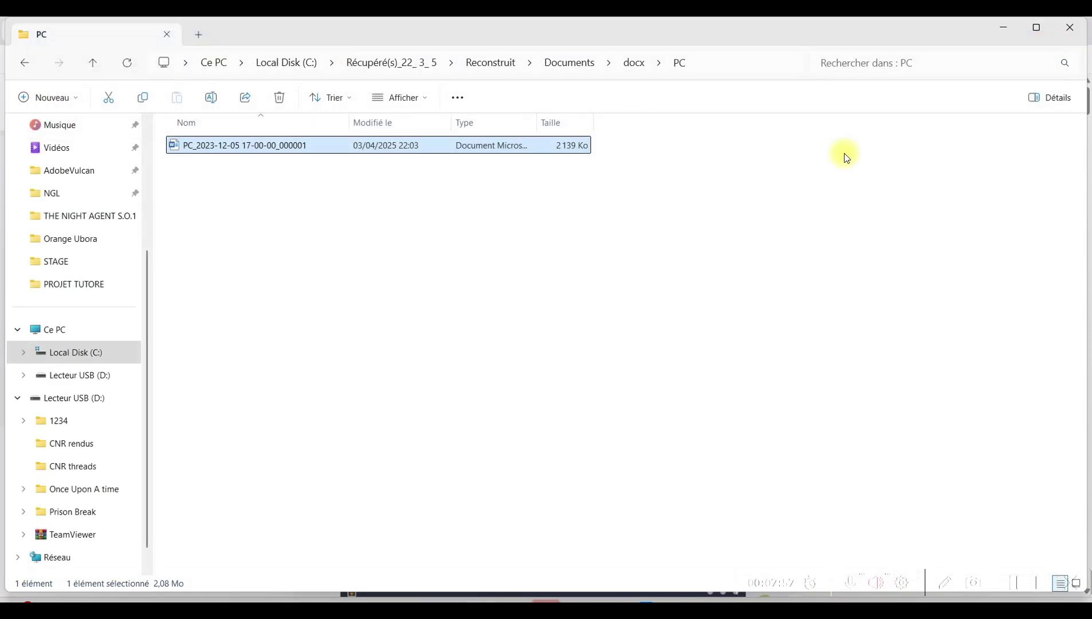
left_click(1073, 35)
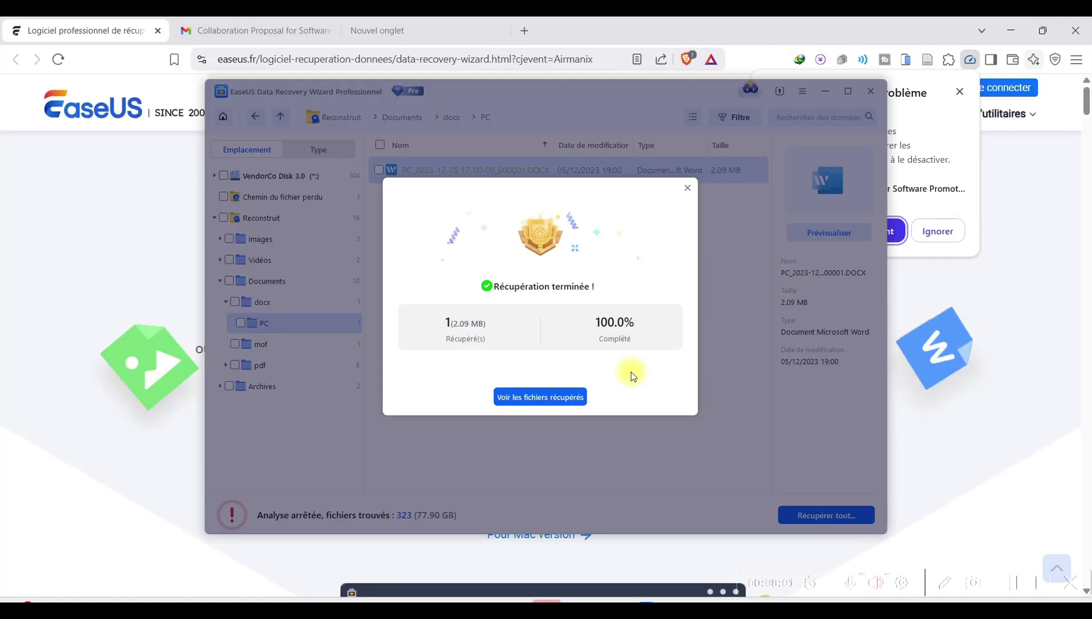
left_click(688, 188)
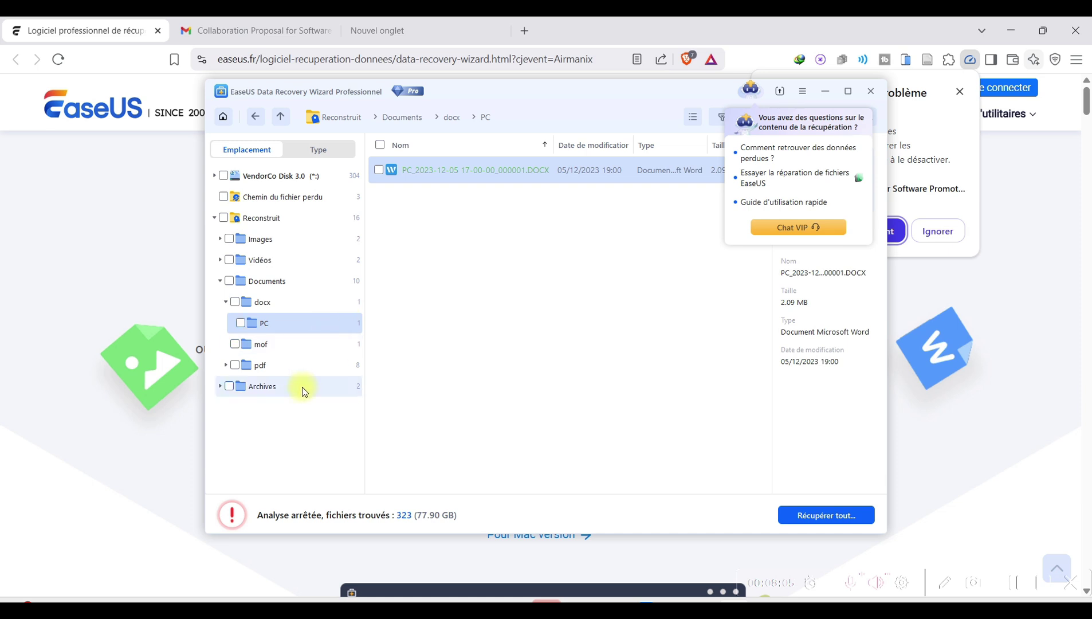
Recover MP4_000001.mp4 from the Reconstruit > Vidéos > mp4 folder to Local Disk (C:).
left_click(259, 264)
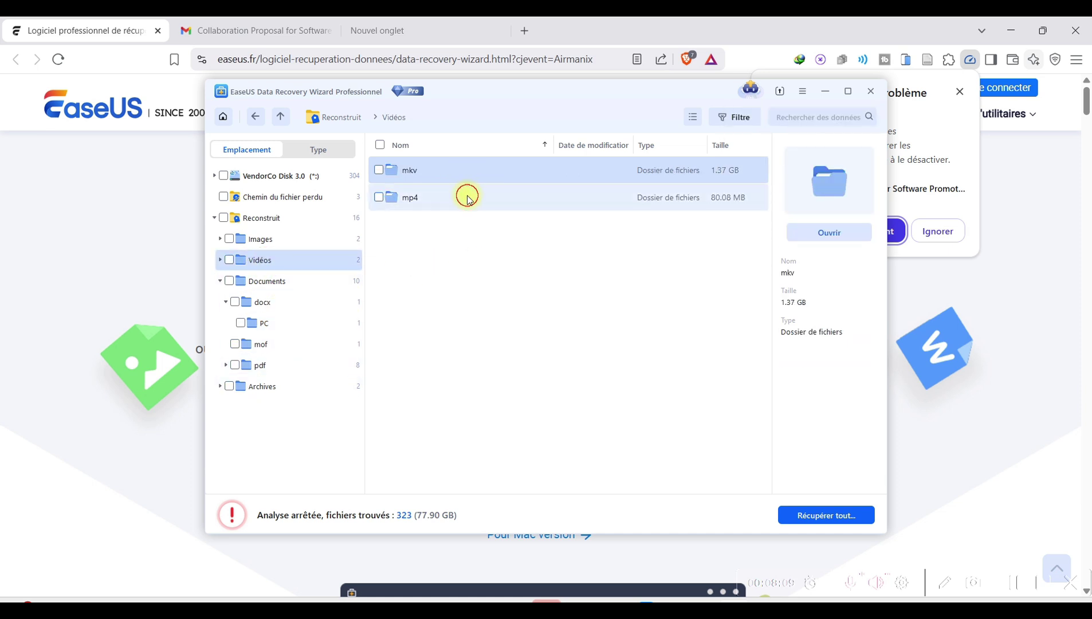
double_click(467, 197)
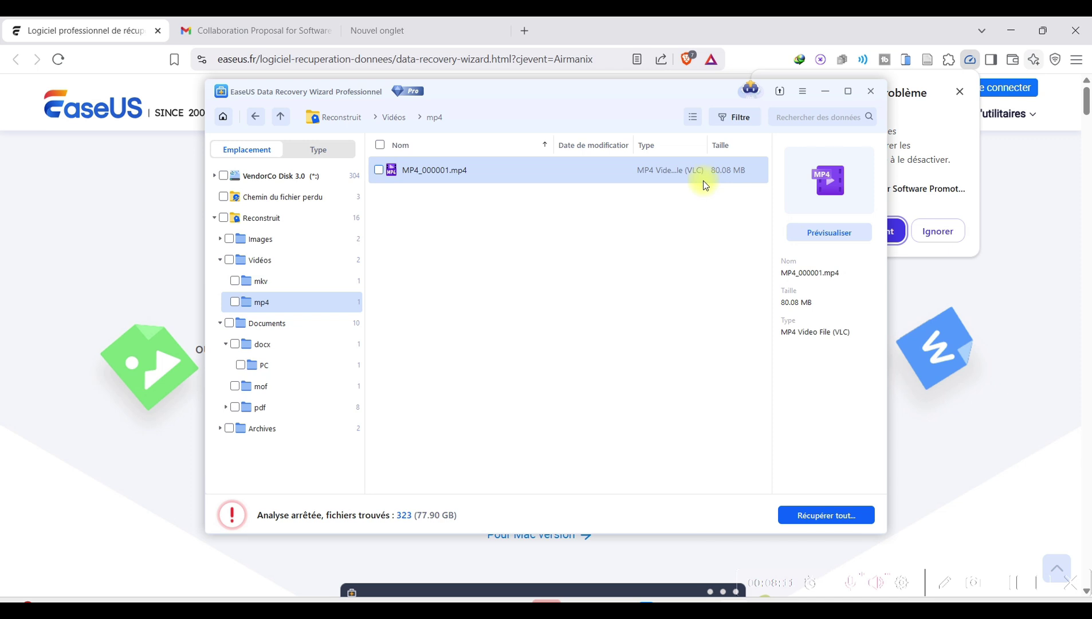
left_click(379, 170)
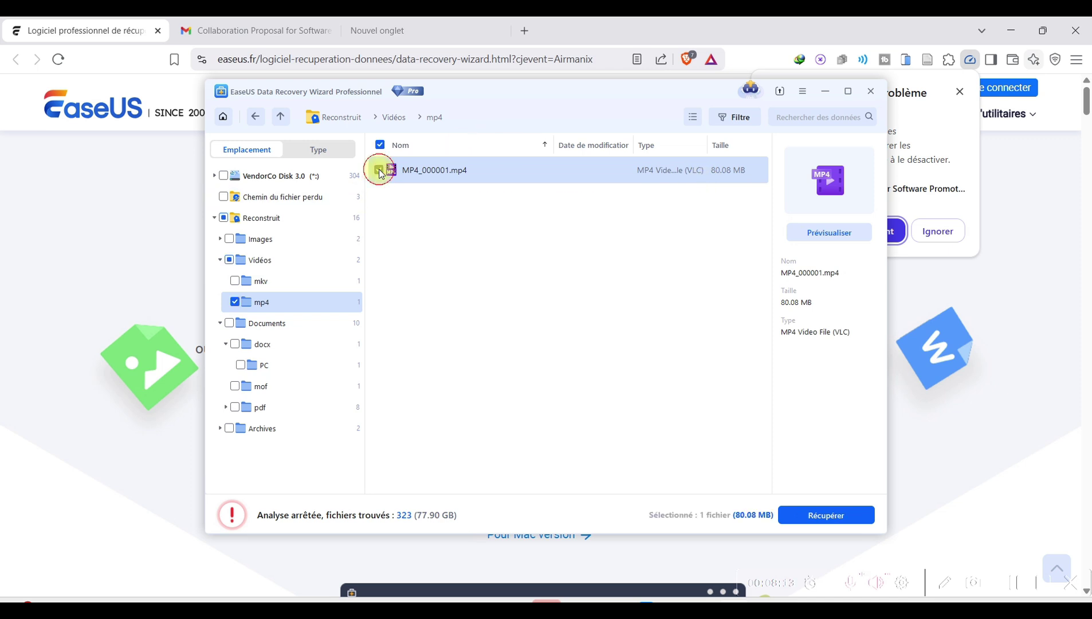
left_click(840, 517)
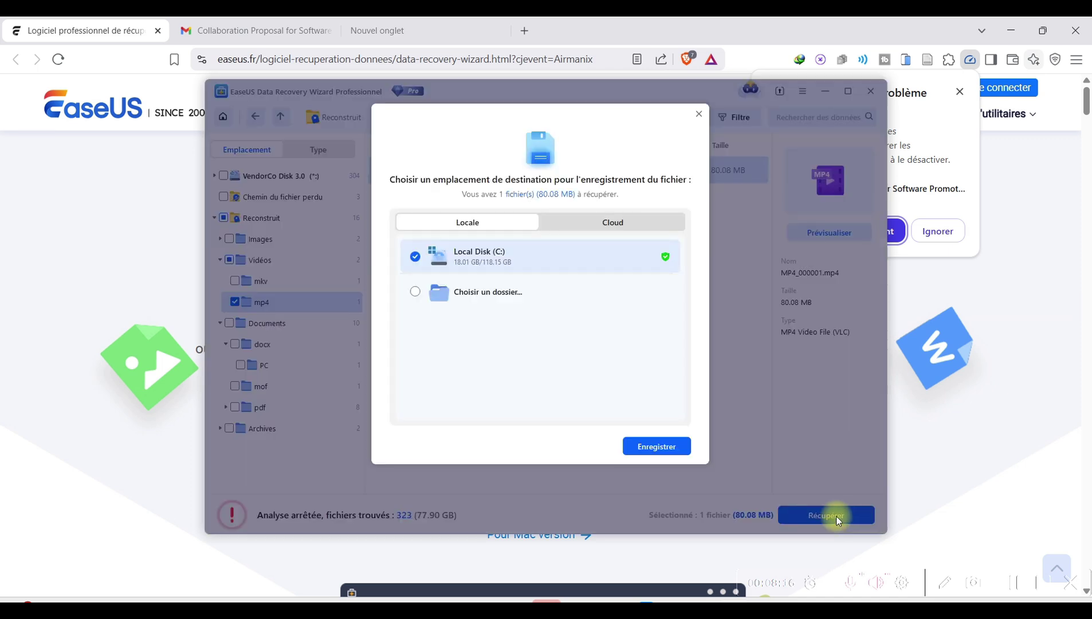
left_click(665, 443)
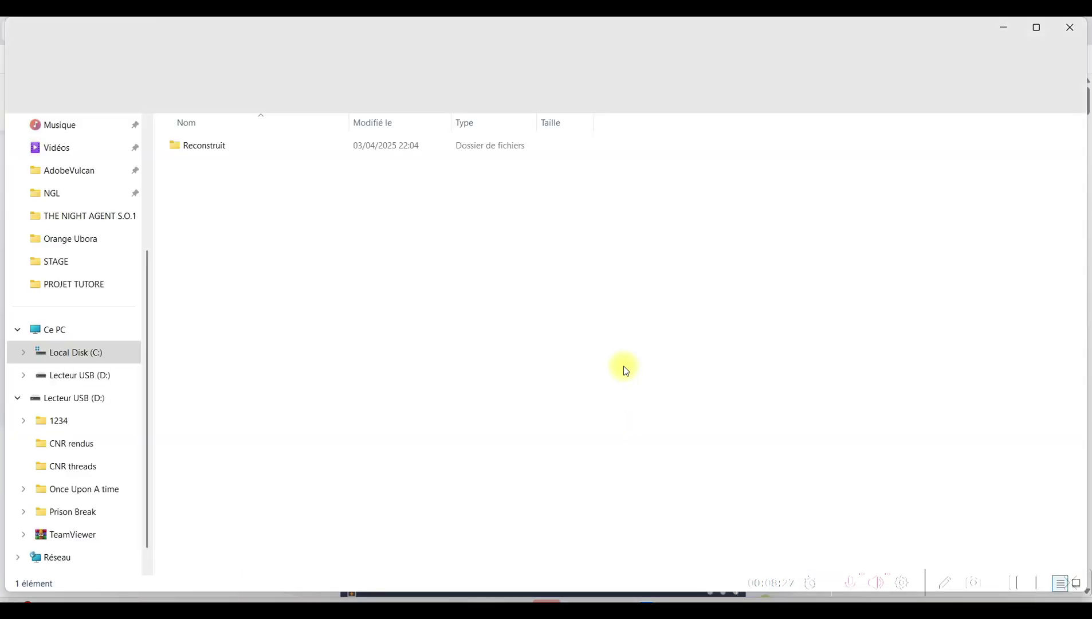
Play the recovered video MP4_000001 from the Reconstruit > Vidéos > mp4 folder and close the VLC player.
double_click(215, 151)
left_click(215, 152)
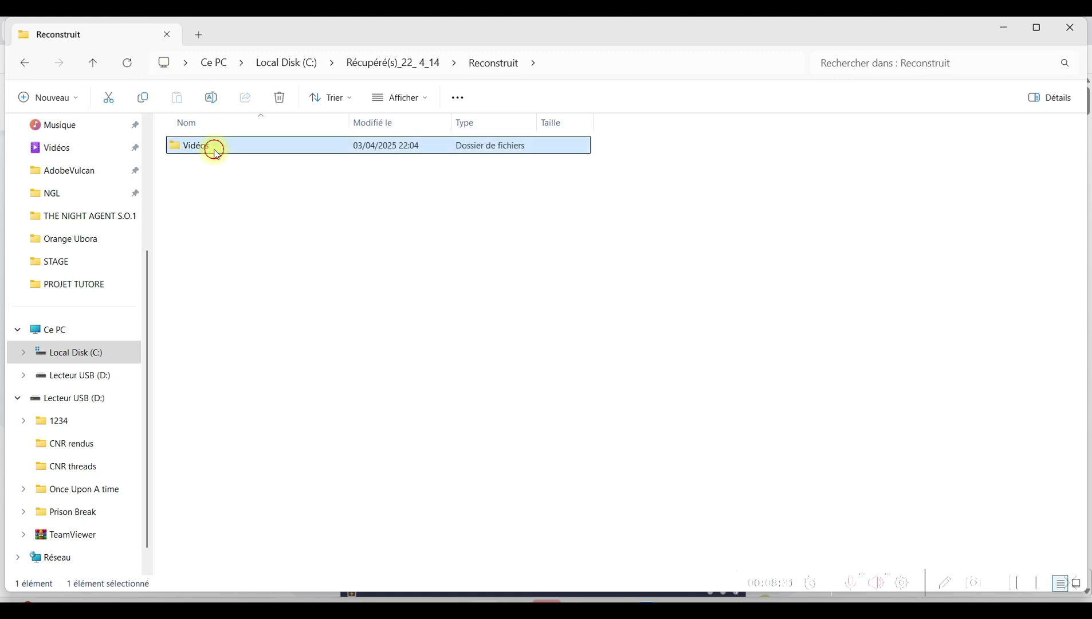
double_click(216, 150)
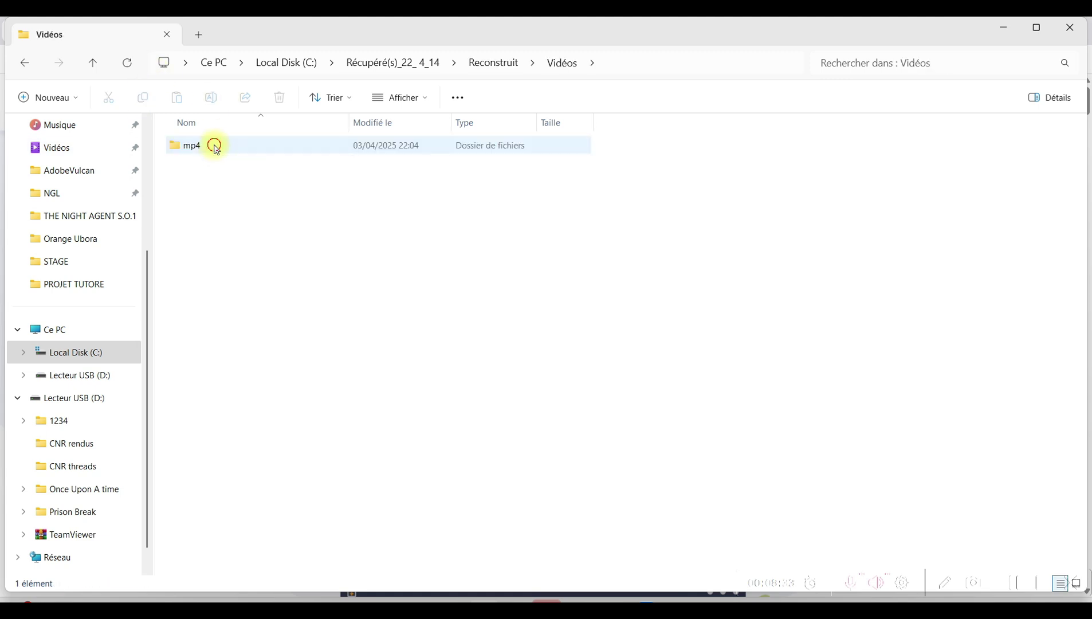
double_click(215, 146)
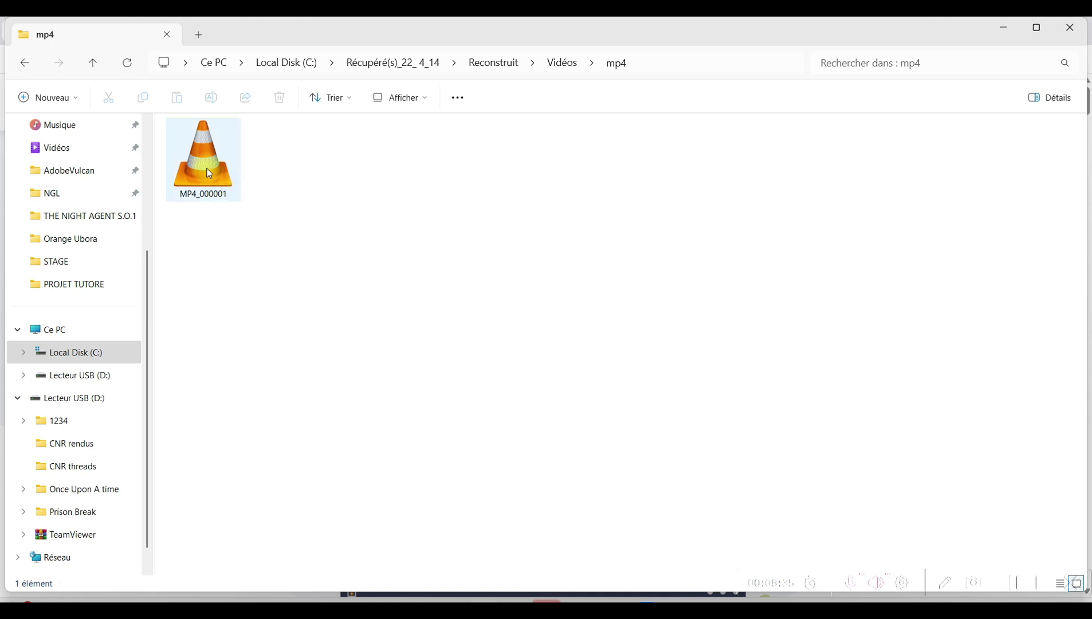
double_click(209, 173)
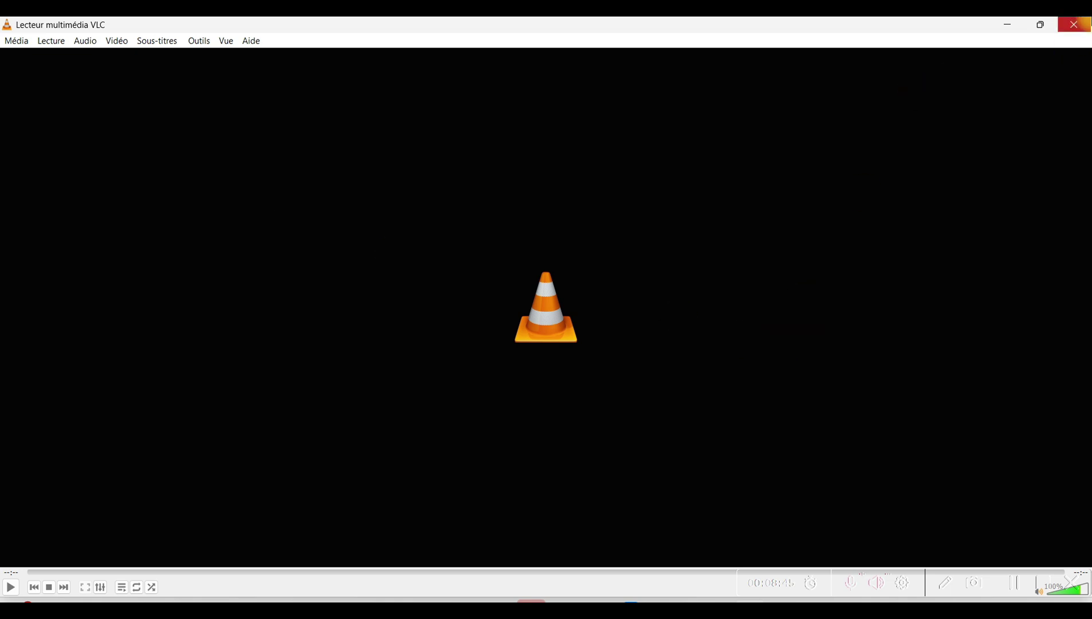
left_click(1077, 24)
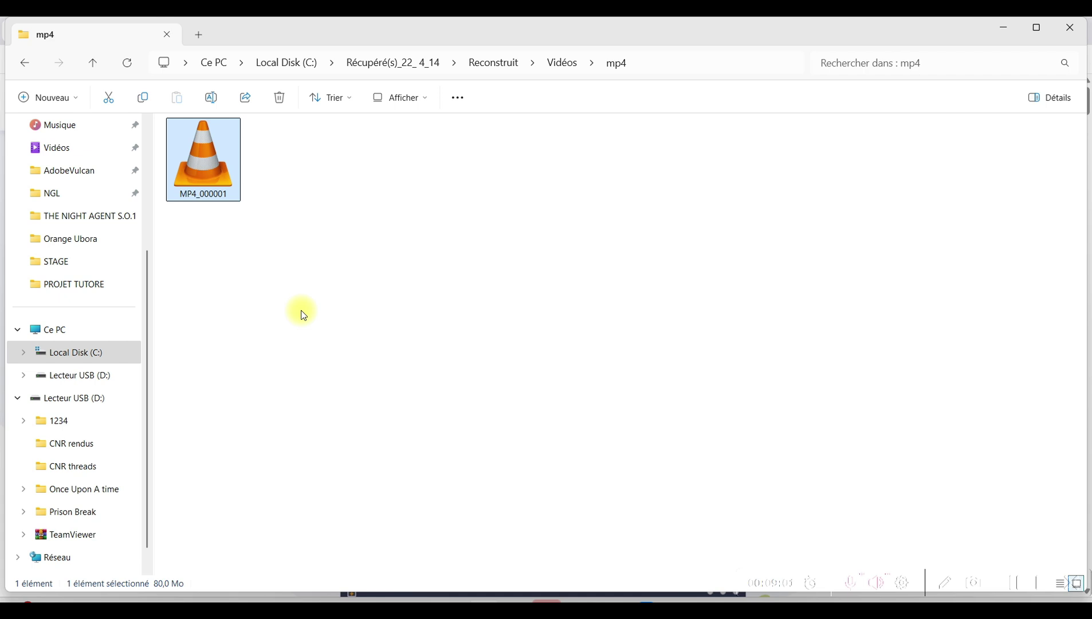
Switch back to EaseUS Data Recovery Wizard, dismiss the recovery-finished notice and display the list of interface languages.
left_click(739, 595)
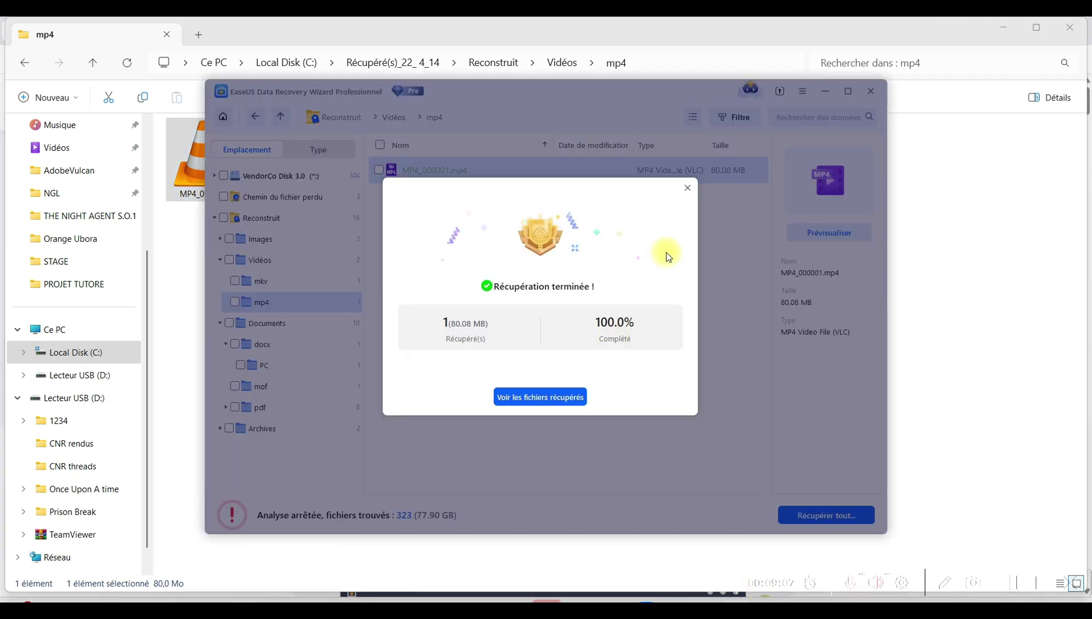
left_click(688, 188)
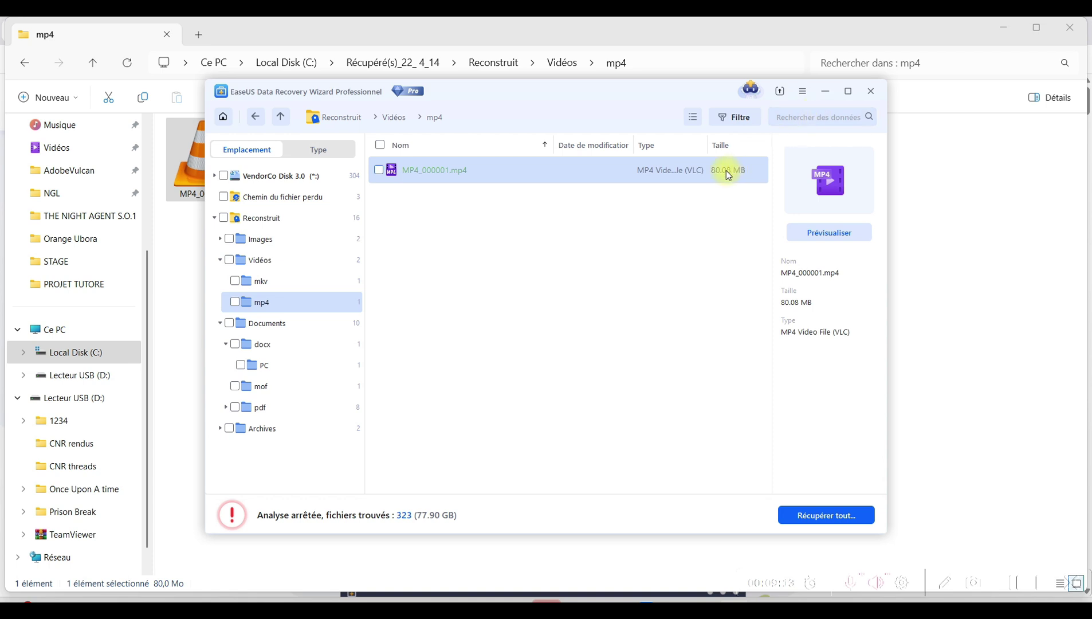
left_click(803, 92)
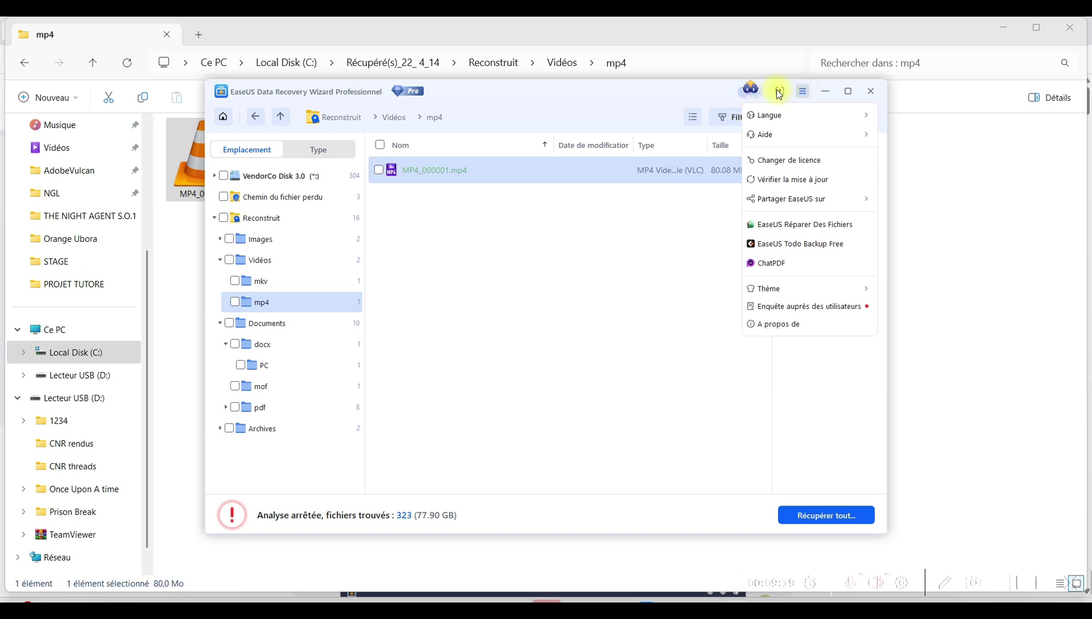
mouse_move(807, 119)
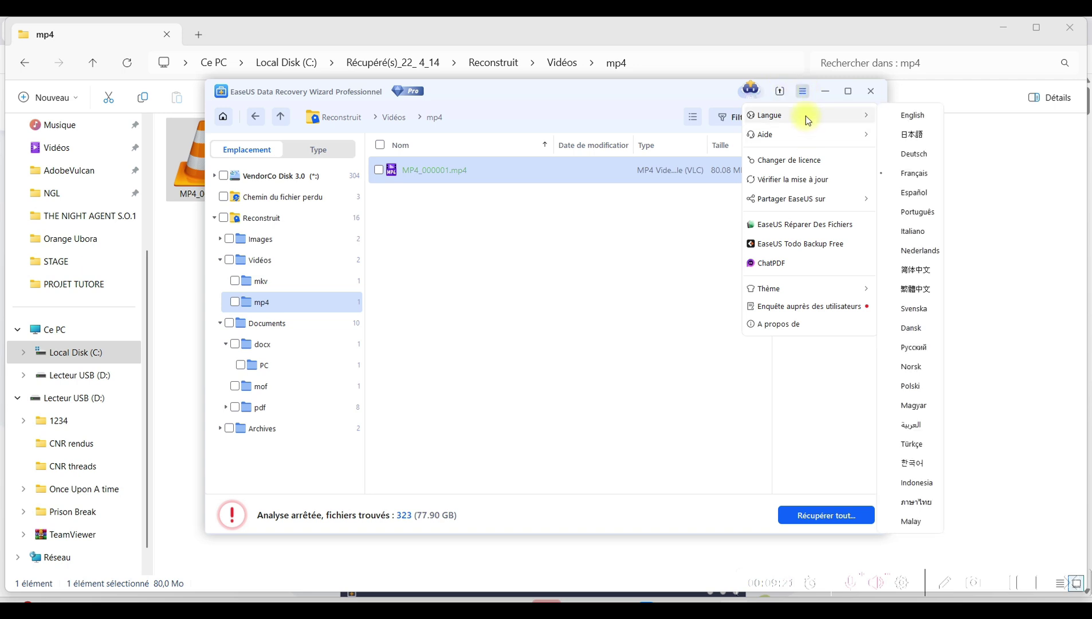